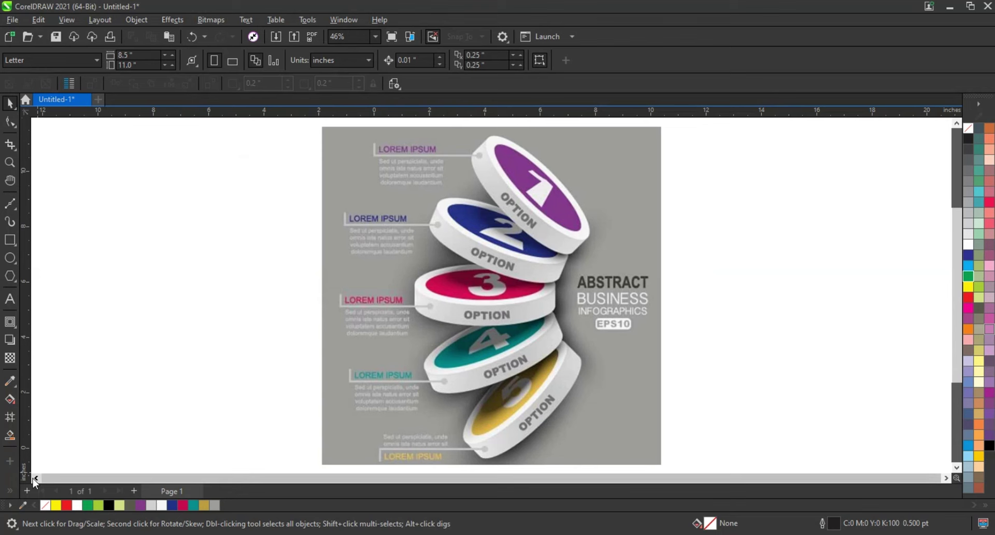
# - Zoom to about 50% so the reference infographic fills the right, with empty canvas on the left
pyautogui.click(34, 478)
pyautogui.click(10, 163)
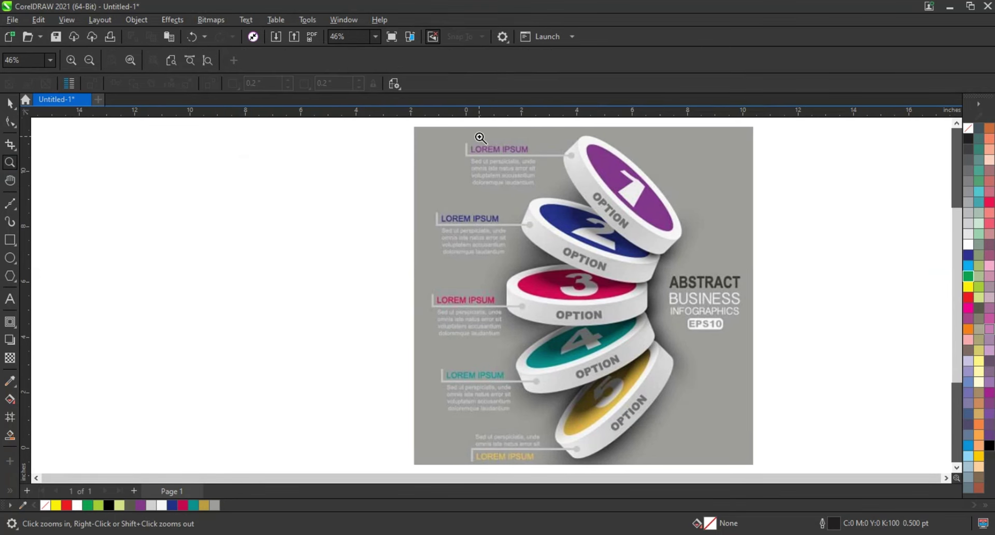
pyautogui.click(700, 463)
pyautogui.rightClick(648, 317)
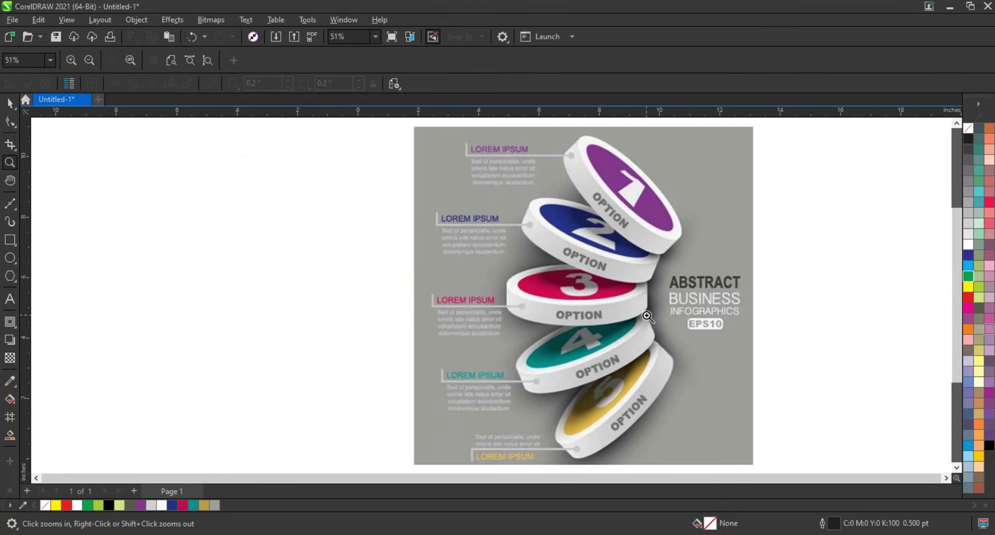
pyautogui.rightClick(649, 324)
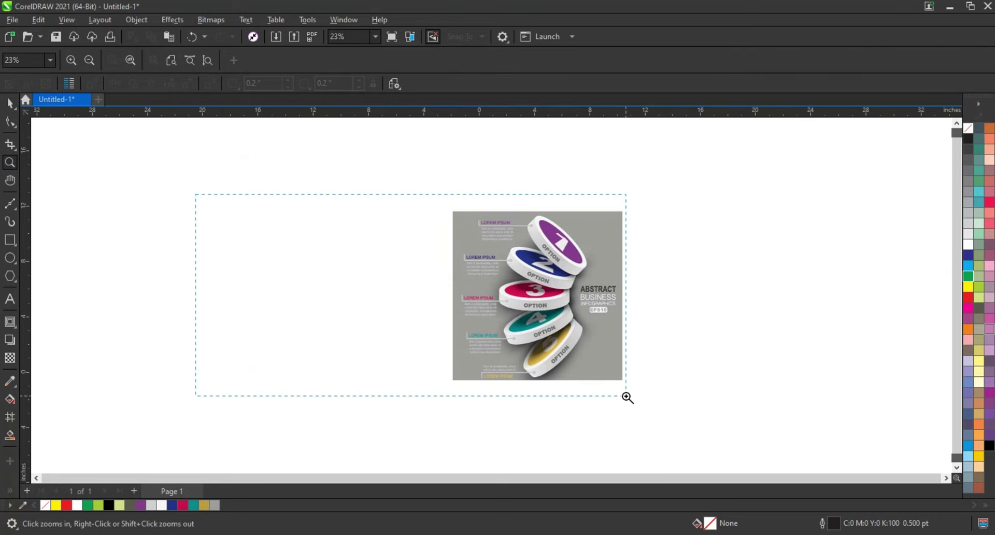
pyautogui.moveTo(544, 362); pyautogui.dragTo(629, 397)
pyautogui.moveTo(128, 150); pyautogui.dragTo(882, 431)
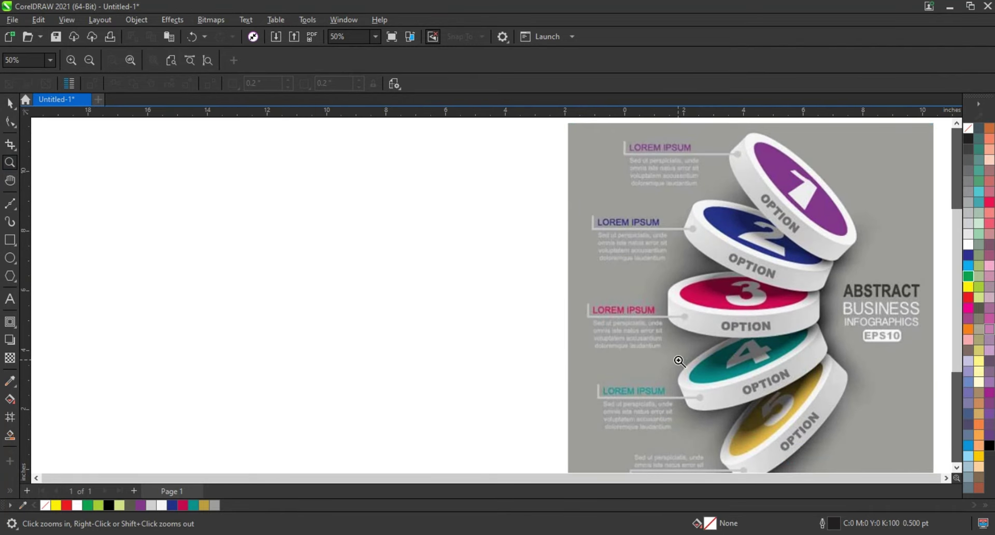
# - Draw a large ellipse on the blank canvas with a 3.0 pt outline
pyautogui.click(10, 258)
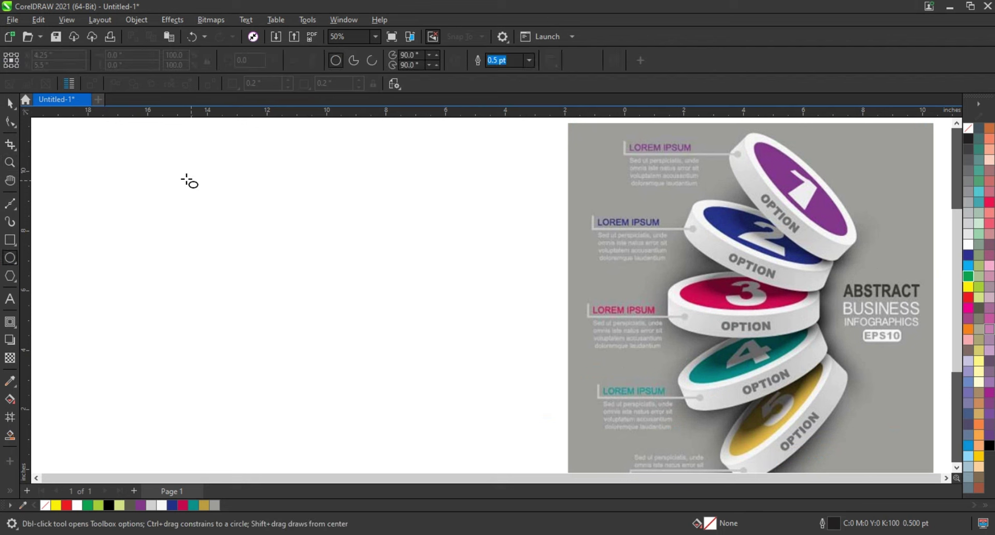
pyautogui.moveTo(174, 171); pyautogui.dragTo(422, 358)
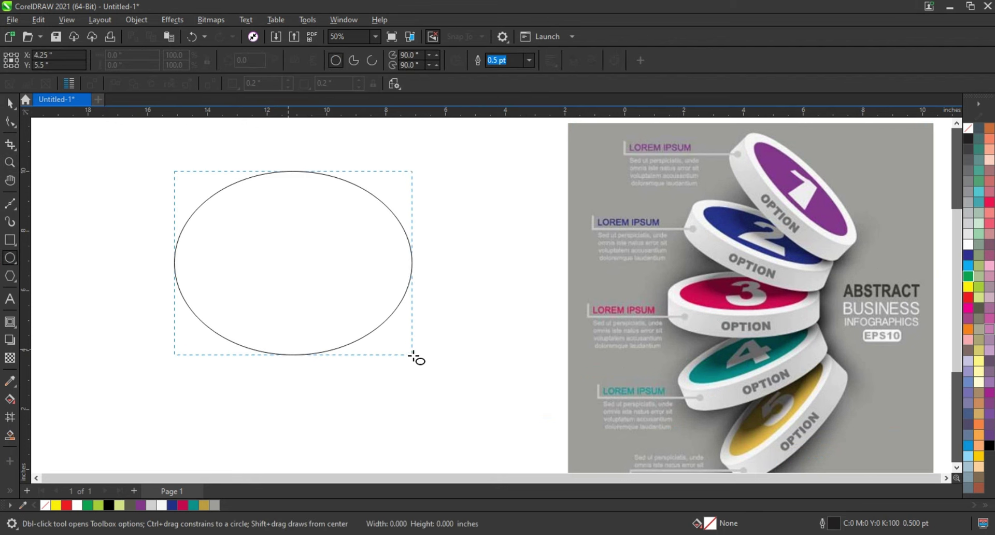
pyautogui.click(529, 60)
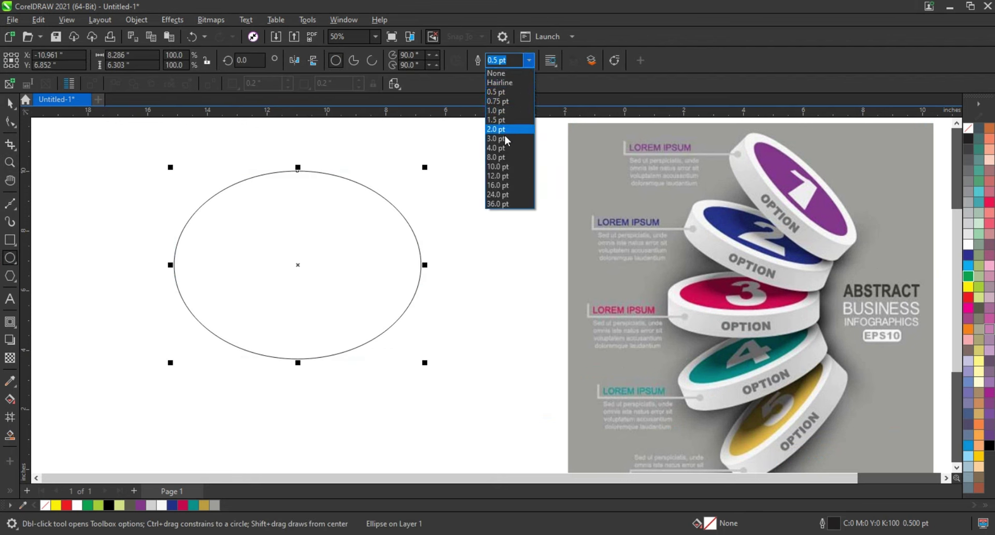
pyautogui.click(507, 139)
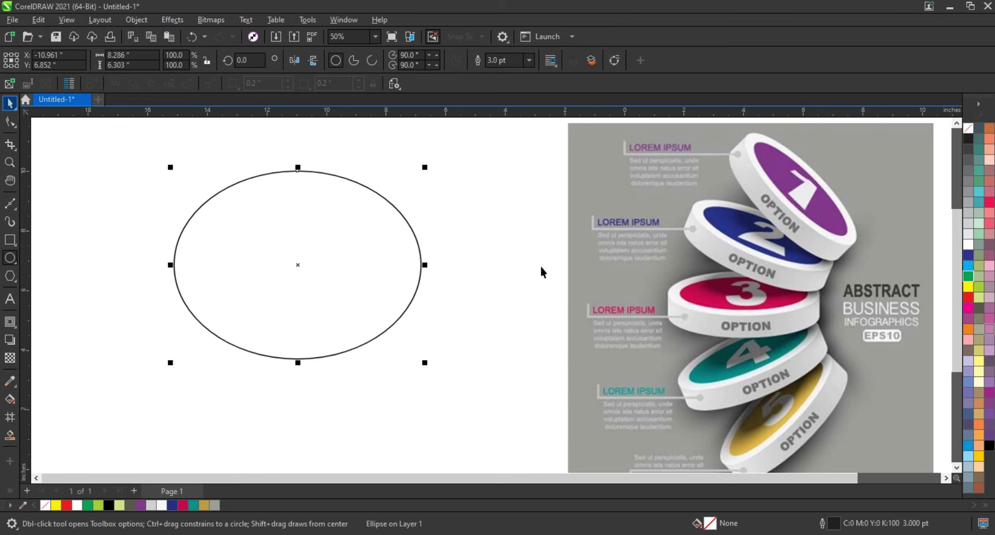
# - Flatten the ellipse to about half its height by pulling its bottom edge up
pyautogui.press('space')
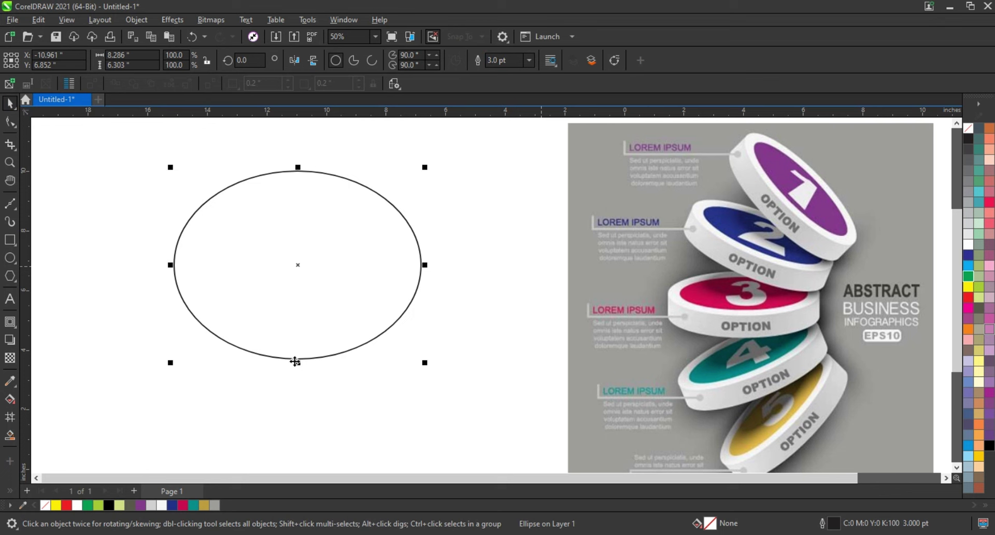
pyautogui.moveTo(295, 363); pyautogui.dragTo(291, 329)
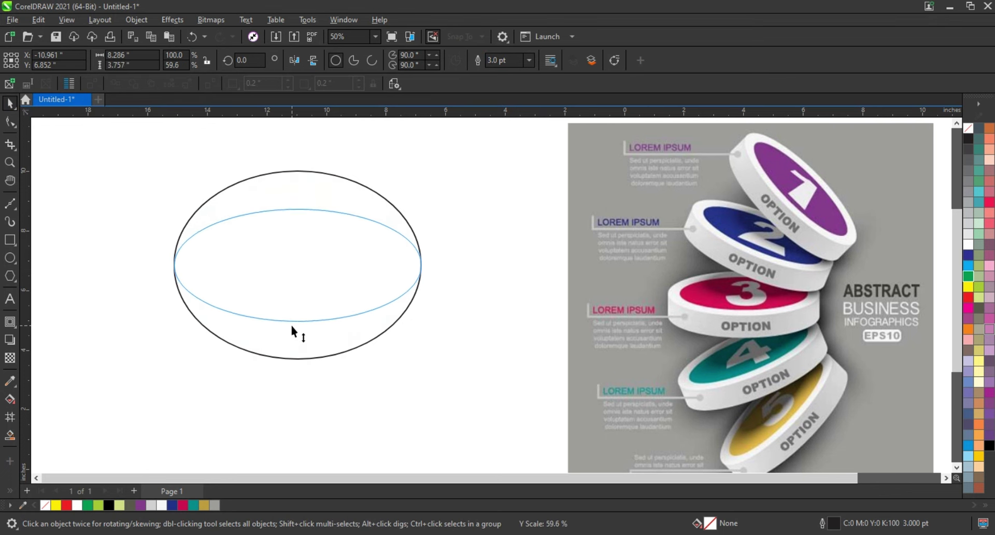
pyautogui.moveTo(292, 329); pyautogui.dragTo(292, 321)
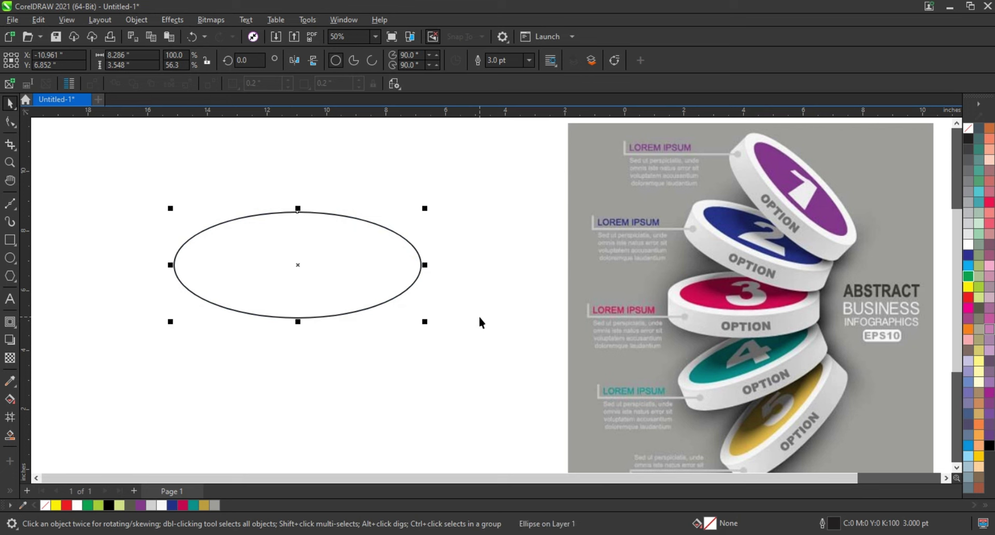
# - Add an inward contour to the ellipse and break the contour apart into separate ellipses
pyautogui.click(10, 322)
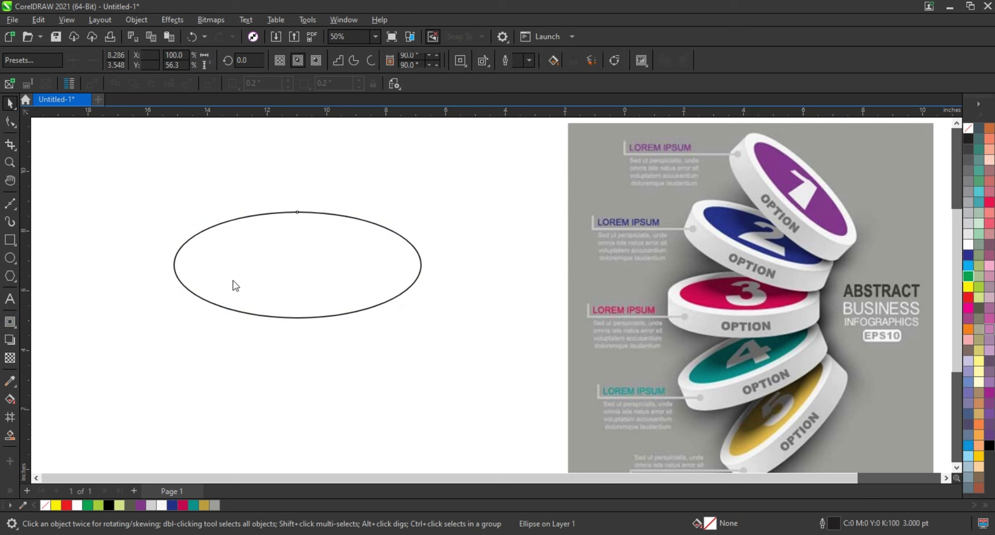
pyautogui.moveTo(298, 212); pyautogui.dragTo(299, 233)
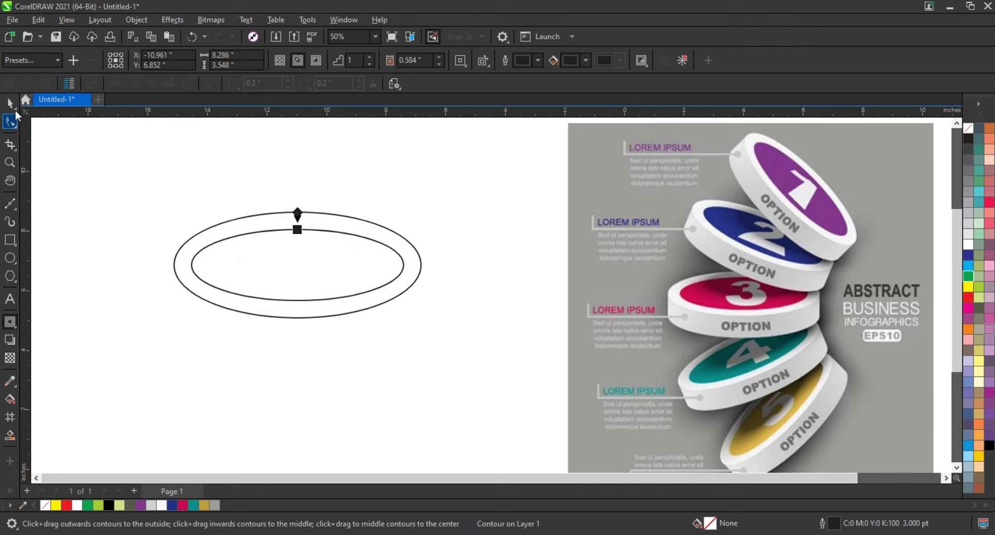
pyautogui.click(11, 104)
pyautogui.click(136, 20)
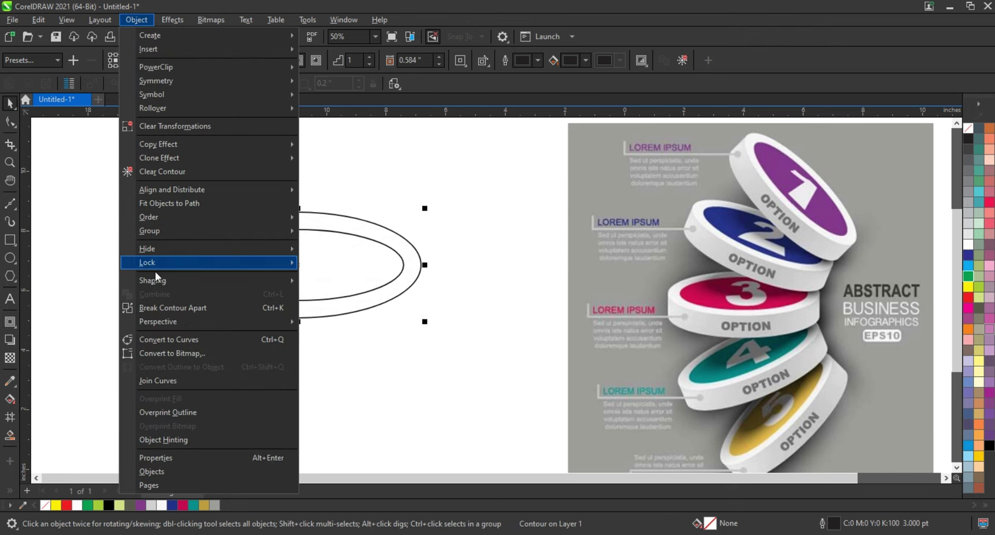
pyautogui.click(172, 308)
pyautogui.click(306, 228)
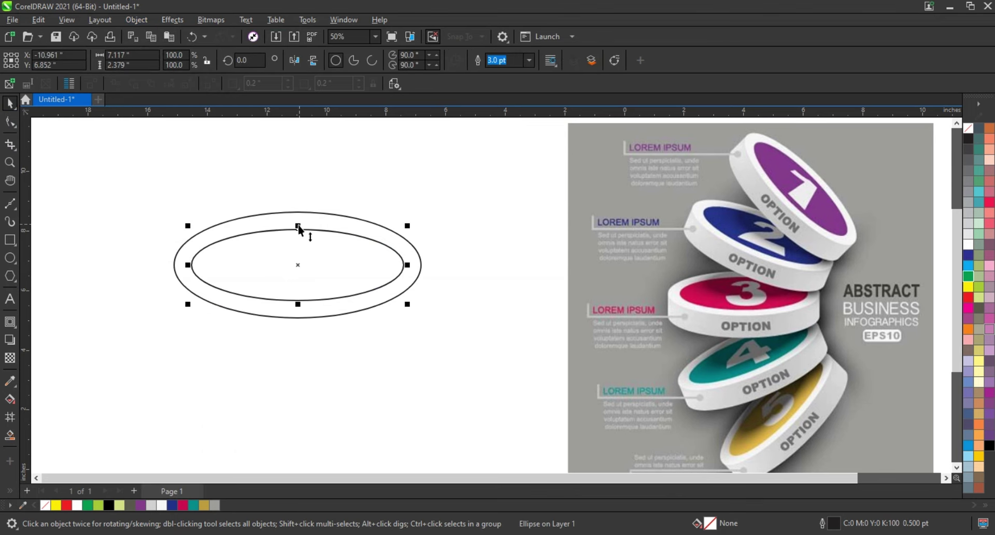
# - Stretch the inner ellipse taller and combine both ellipses into one ring curve
pyautogui.moveTo(298, 225); pyautogui.dragTo(299, 224)
pyautogui.keyDown('shift'); pyautogui.click(331, 220); pyautogui.keyUp('shift')
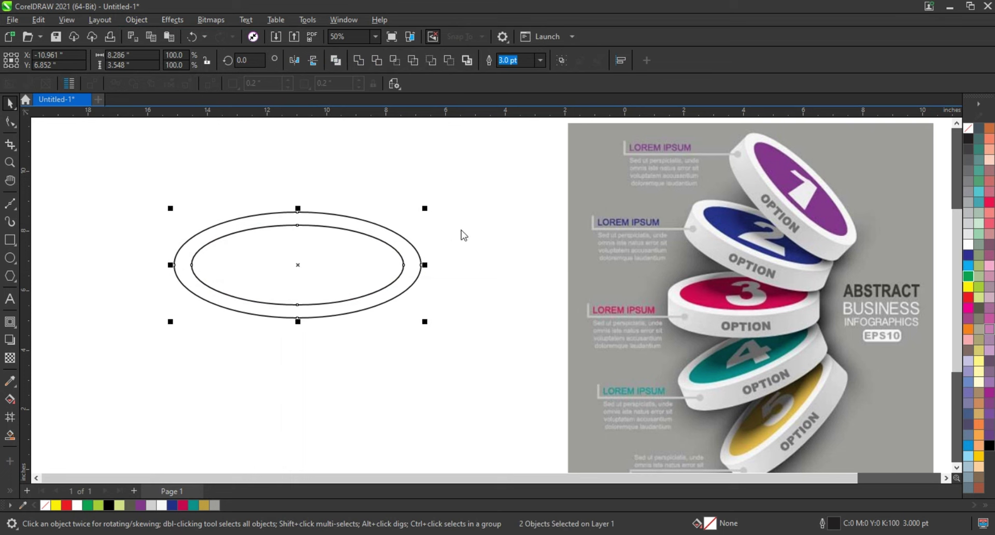
pyautogui.click(420, 291)
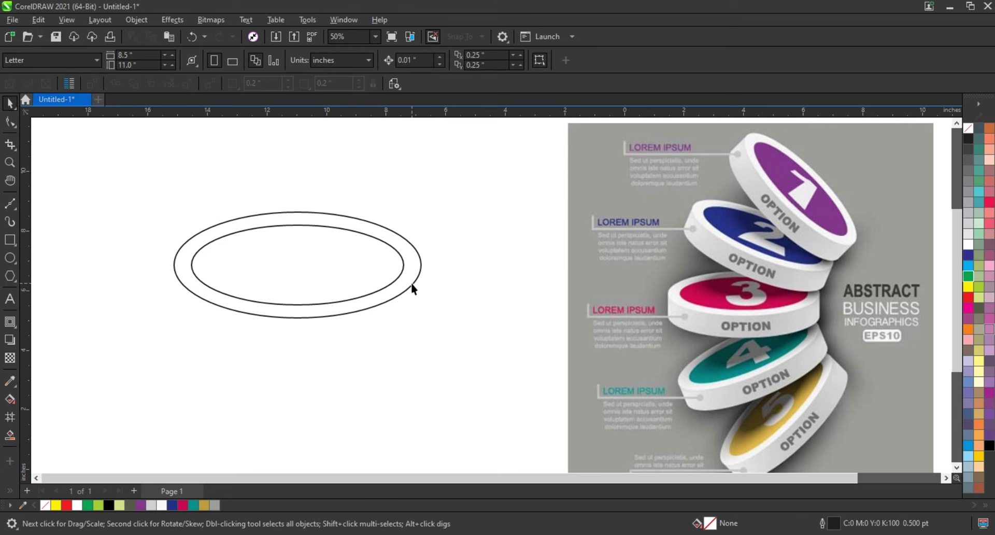
pyautogui.click(411, 282)
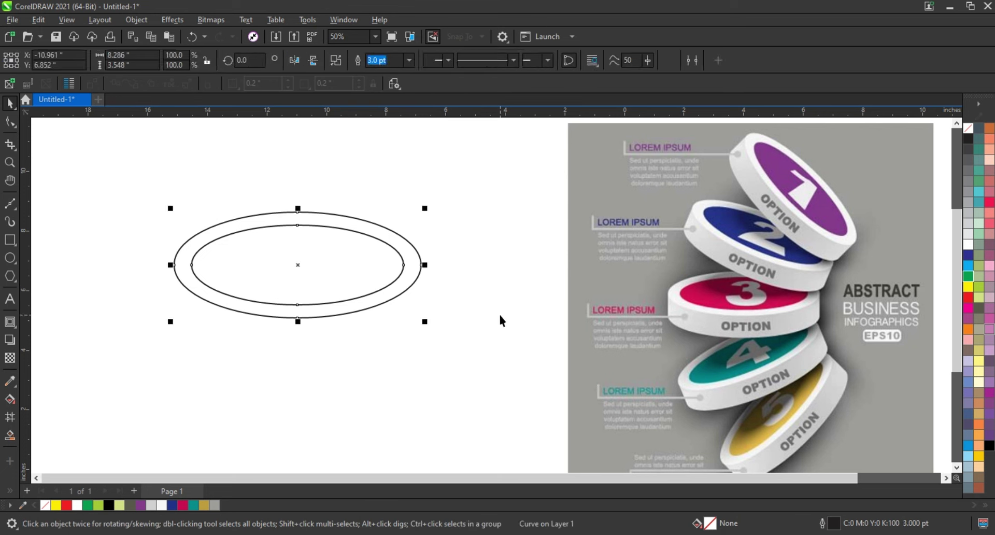
# - Fill the ring 50% grey and extrude it downward
pyautogui.click(968, 191)
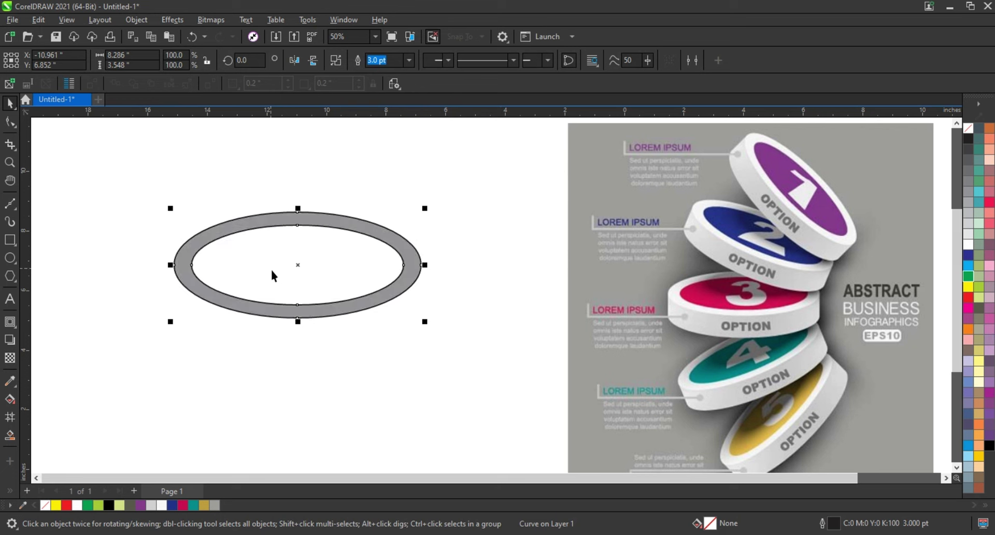
pyautogui.click(16, 332)
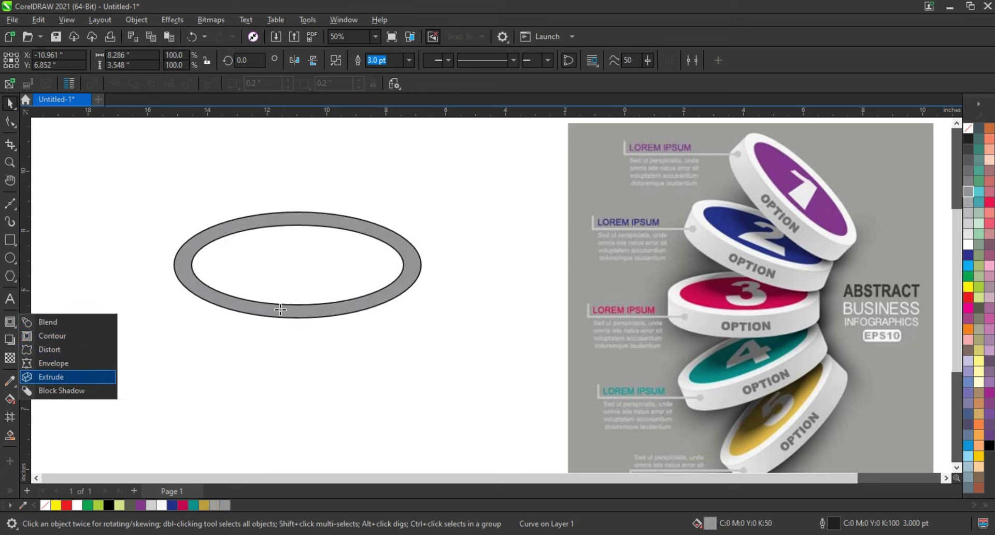
pyautogui.click(48, 375)
pyautogui.moveTo(299, 315); pyautogui.dragTo(298, 359)
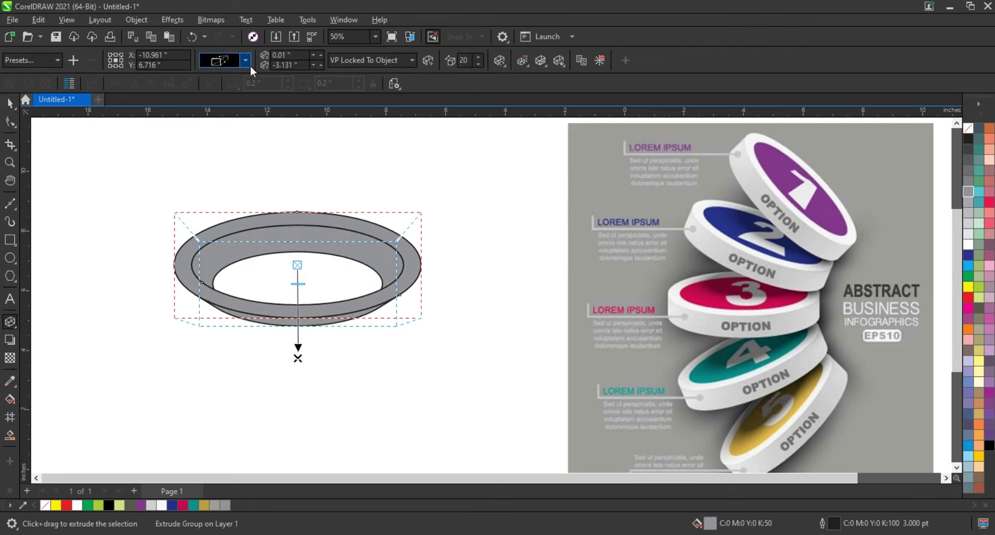
# - Set the extrusion type to Back Parallel and shorten the extrusion depth
pyautogui.click(249, 64)
pyautogui.click(248, 196)
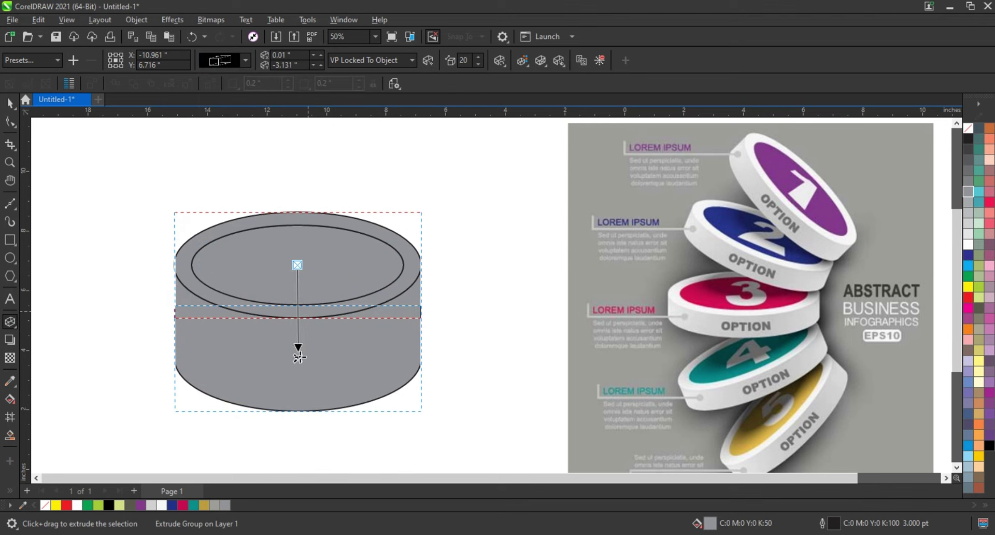
pyautogui.moveTo(299, 357); pyautogui.dragTo(299, 299)
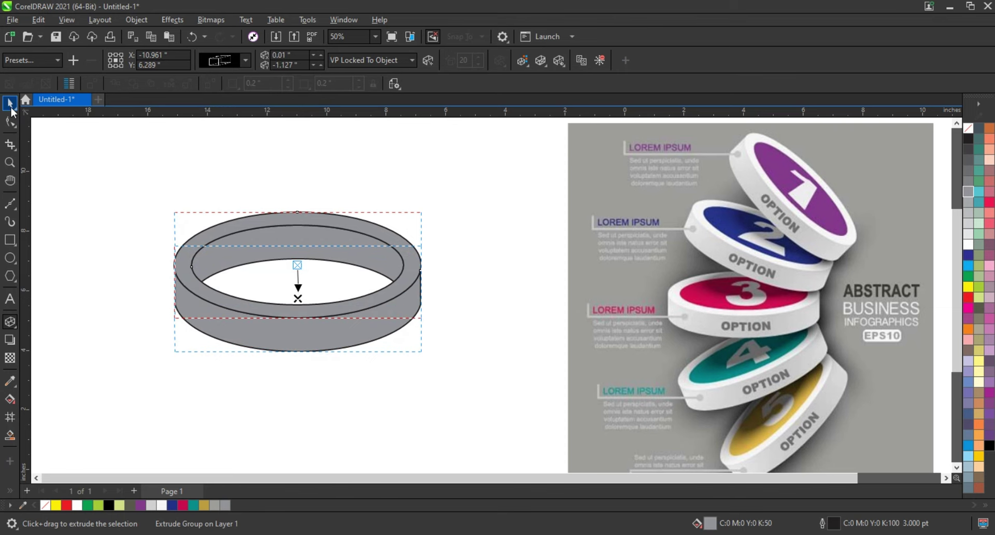
# - Break the extrusion apart, ungroup it, and delete the grey inner face
pyautogui.click(10, 106)
pyautogui.click(136, 19)
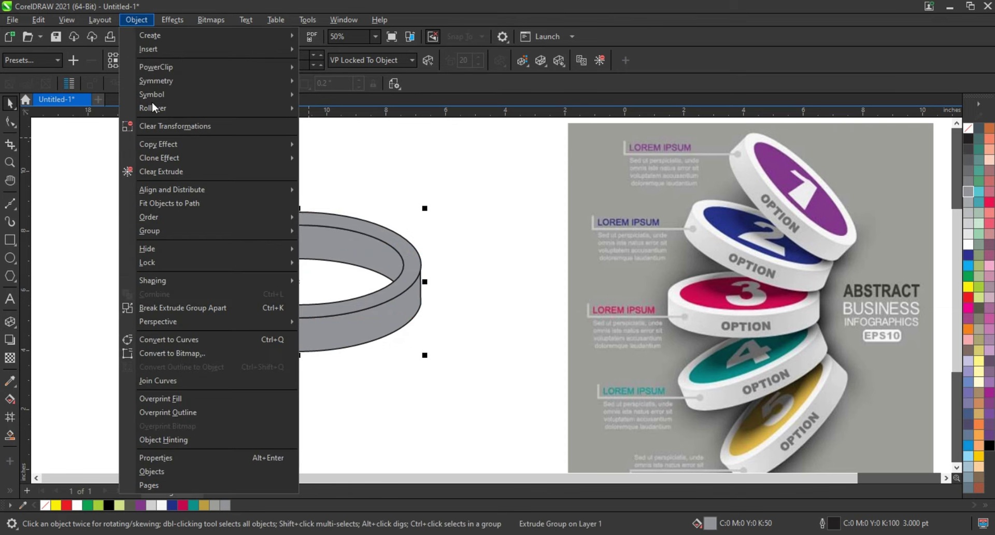
pyautogui.click(187, 308)
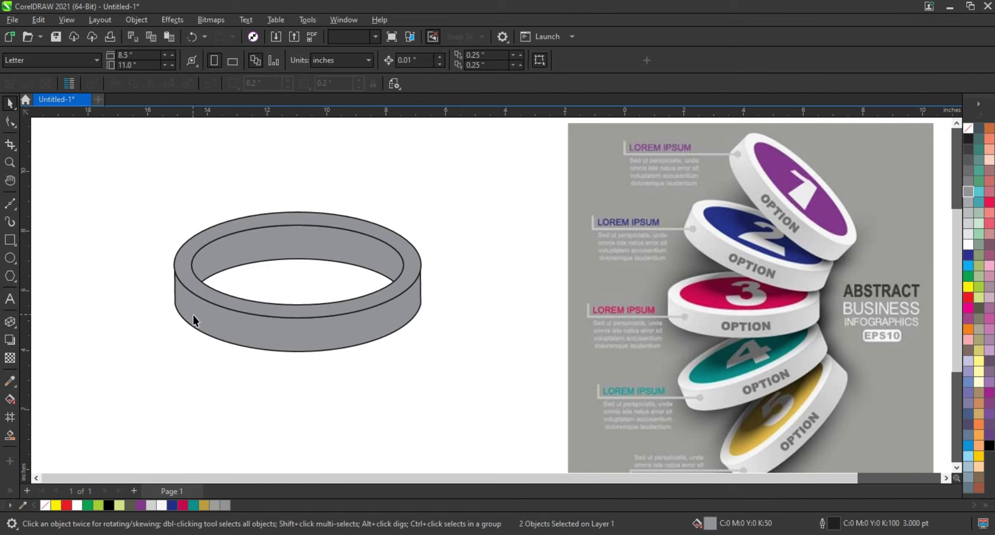
pyautogui.click(408, 60)
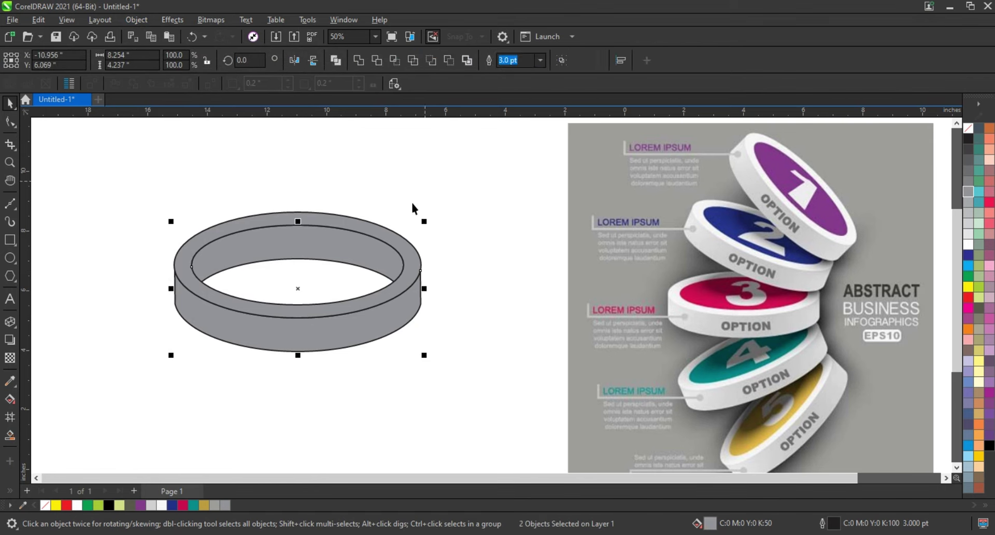
pyautogui.click(413, 211)
pyautogui.click(342, 259)
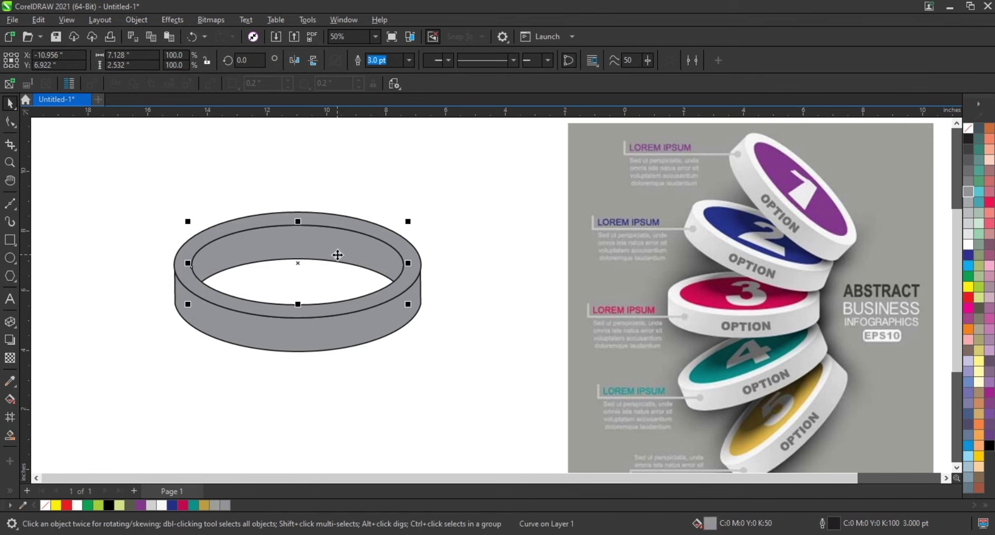
pyautogui.press('Delete')
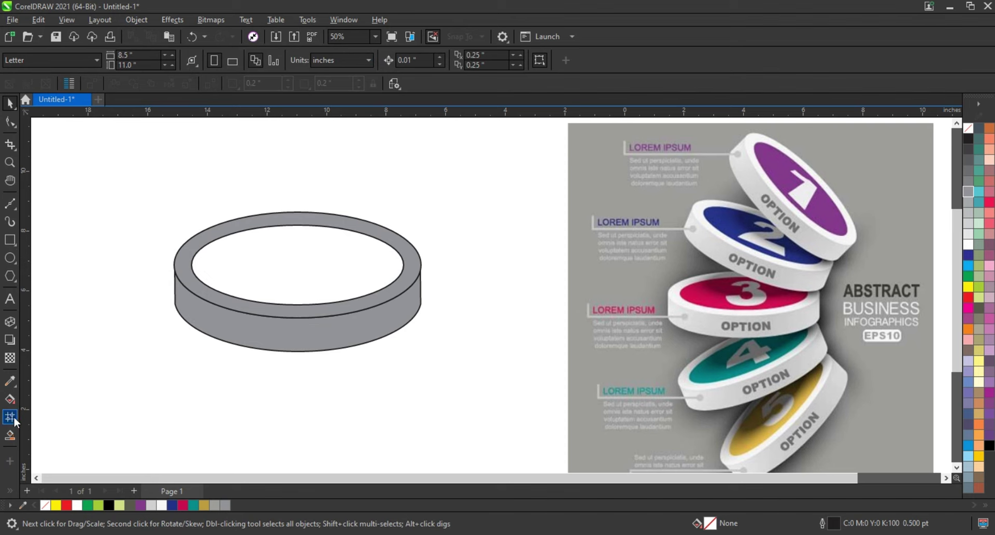
# - Smart Fill the inner ellipse purple, make the rim white and the side band light grey
pyautogui.click(283, 288)
pyautogui.press('space')
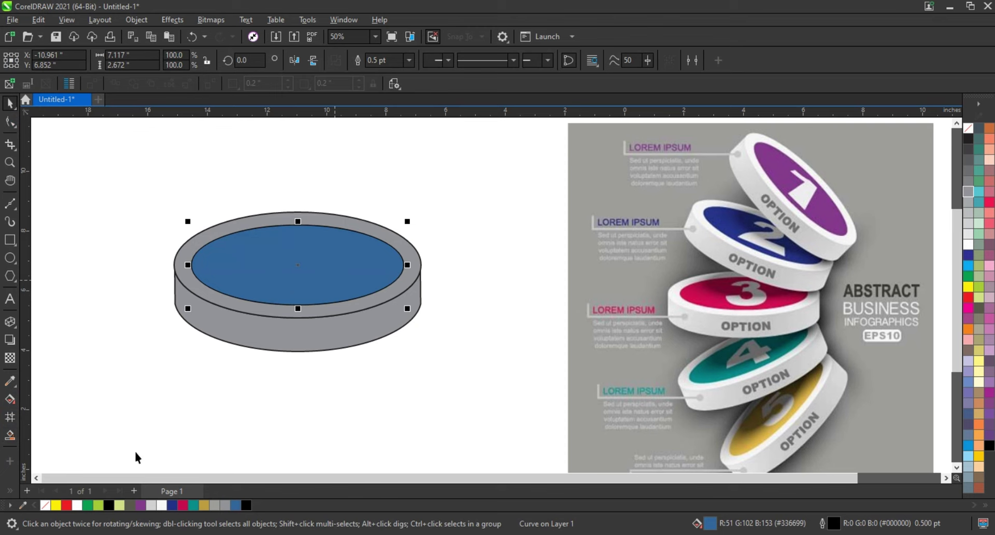
pyautogui.click(418, 262)
pyautogui.click(161, 505)
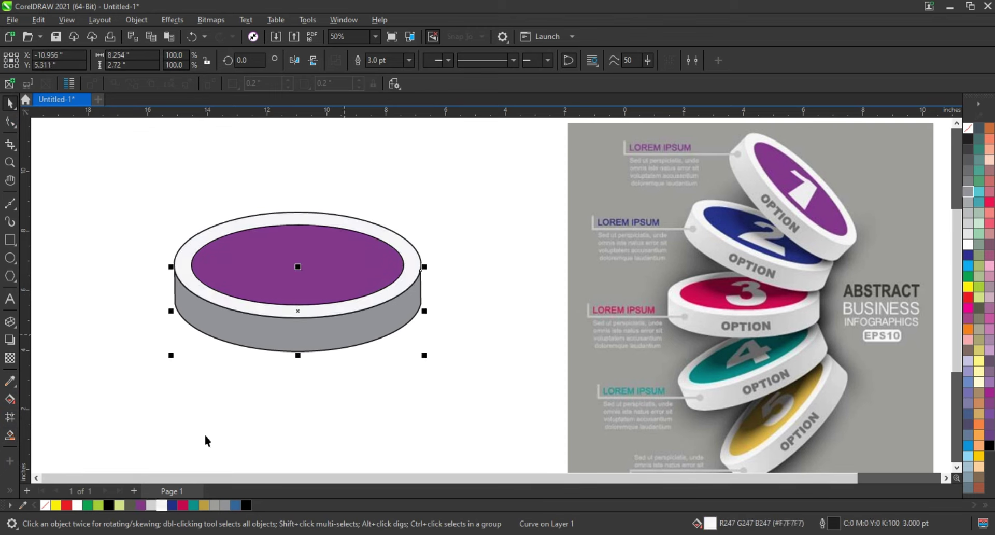
pyautogui.click(152, 504)
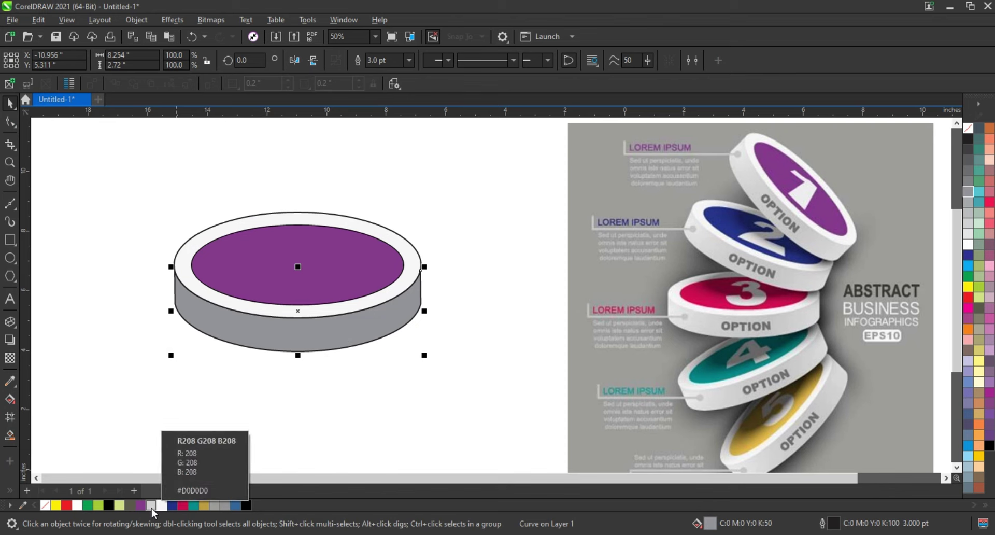
pyautogui.click(151, 505)
# - Remove the outlines from all three disc parts
pyautogui.moveTo(131, 188); pyautogui.dragTo(175, 224)
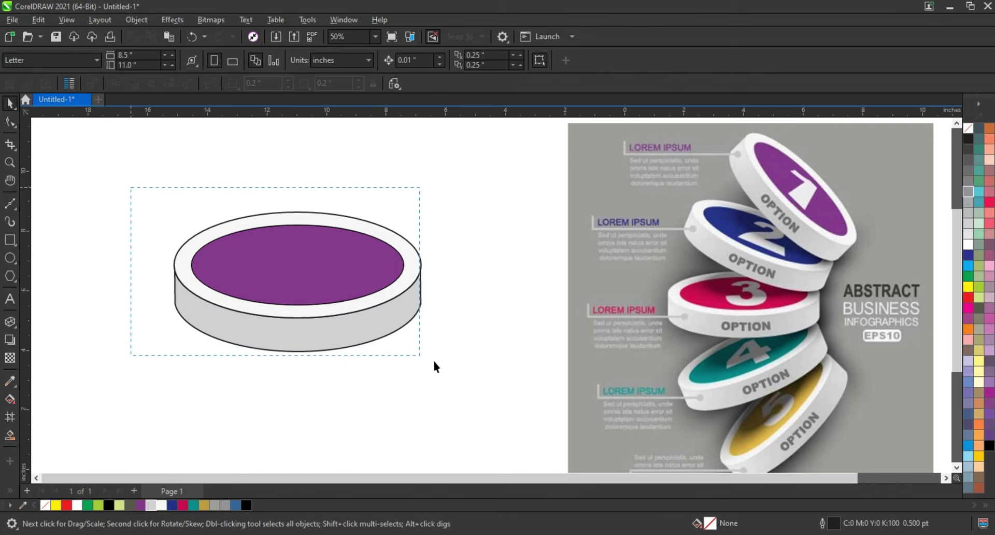
pyautogui.moveTo(459, 370); pyautogui.dragTo(460, 369)
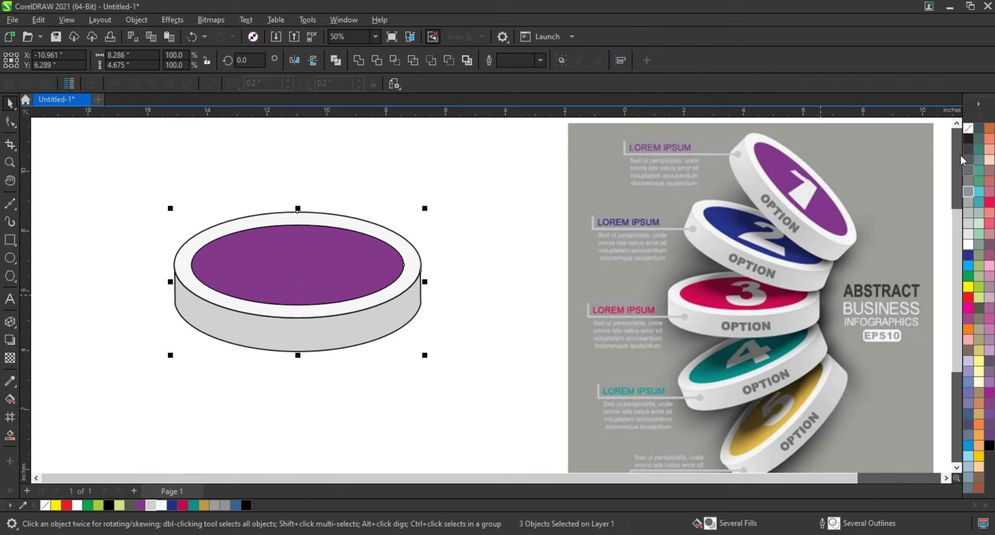
pyautogui.rightClick(969, 132)
pyautogui.click(908, 138)
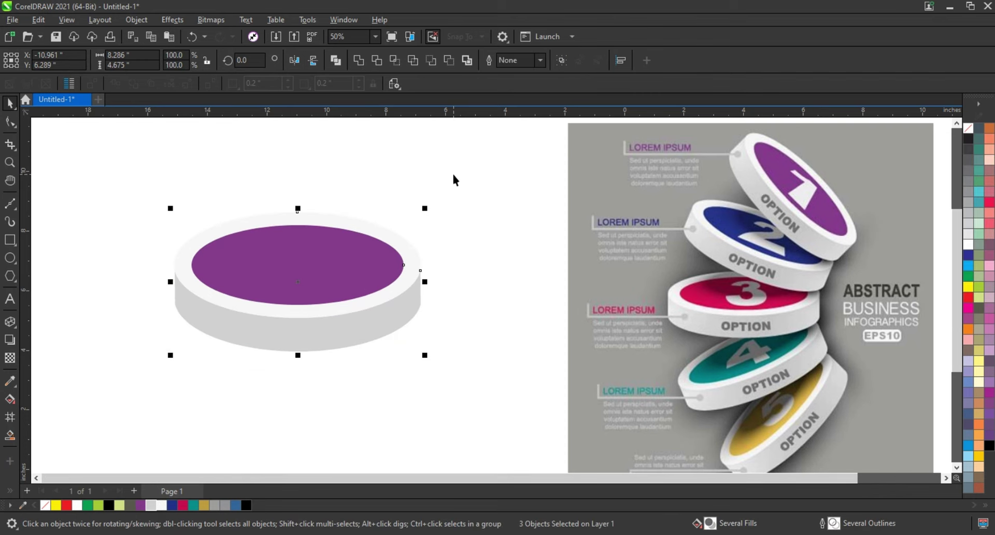
pyautogui.click(461, 202)
pyautogui.scroll(-2, 498, 269)
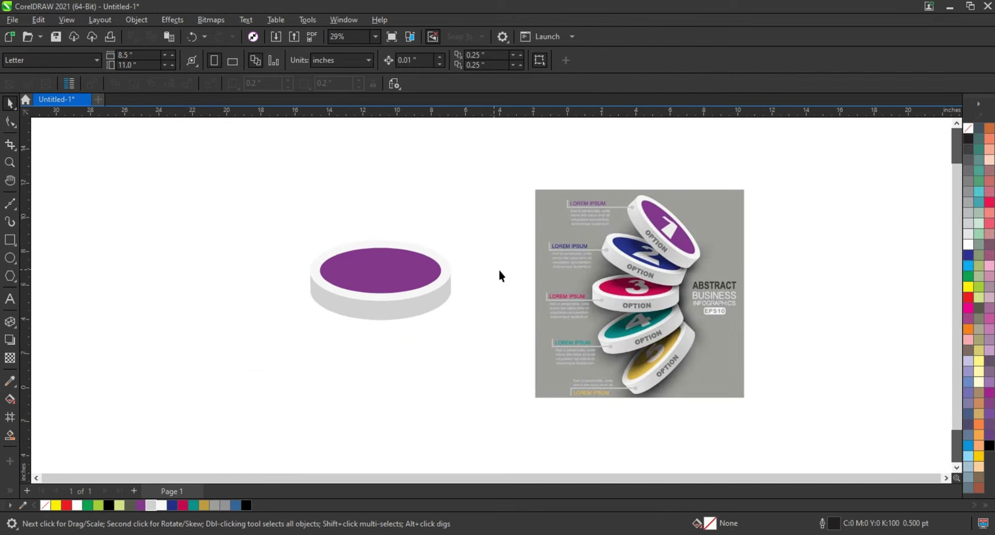
# - Draw a gray-filled background rectangle around the disc
pyautogui.click(10, 237)
pyautogui.moveTo(240, 168)
pyautogui.mouseDown()
pyautogui.moveTo(513, 415)
pyautogui.moveTo(519, 434)
pyautogui.mouseUp()
pyautogui.click(225, 505)
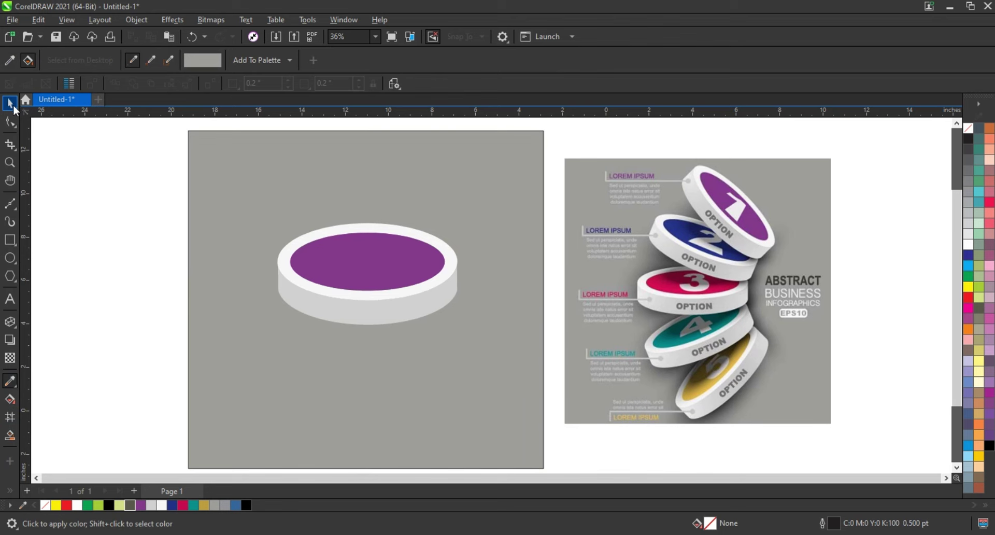
# - Shrink the disc, move it near the rectangle's top, and rotate it to about 314°
pyautogui.click(9, 103)
pyautogui.moveTo(259, 207)
pyautogui.mouseDown()
pyautogui.moveTo(482, 346)
pyautogui.moveTo(456, 333)
pyautogui.mouseUp()
pyautogui.moveTo(405, 282)
pyautogui.mouseDown()
pyautogui.moveTo(431, 226)
pyautogui.moveTo(421, 225)
pyautogui.mouseUp()
pyautogui.click(438, 242)
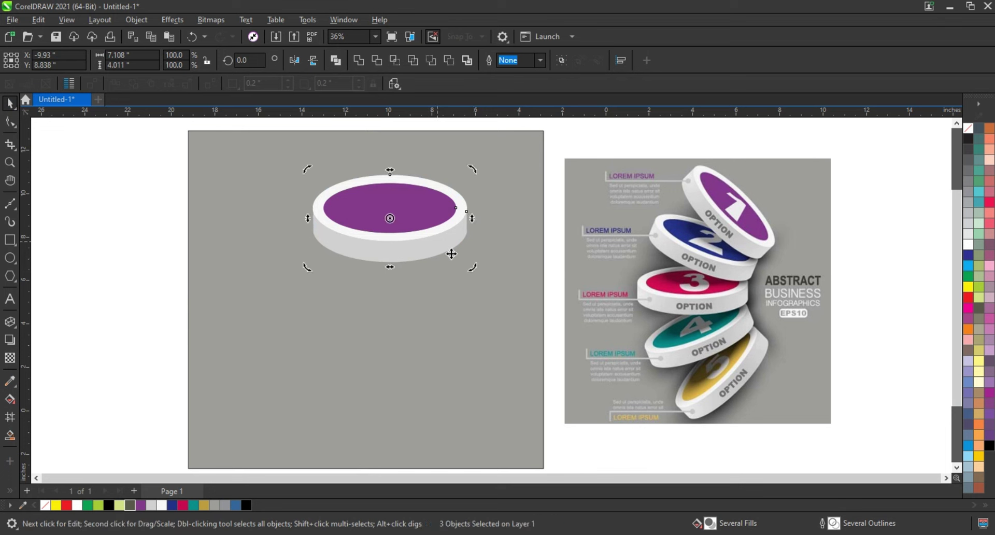
pyautogui.moveTo(475, 273); pyautogui.dragTo(437, 285)
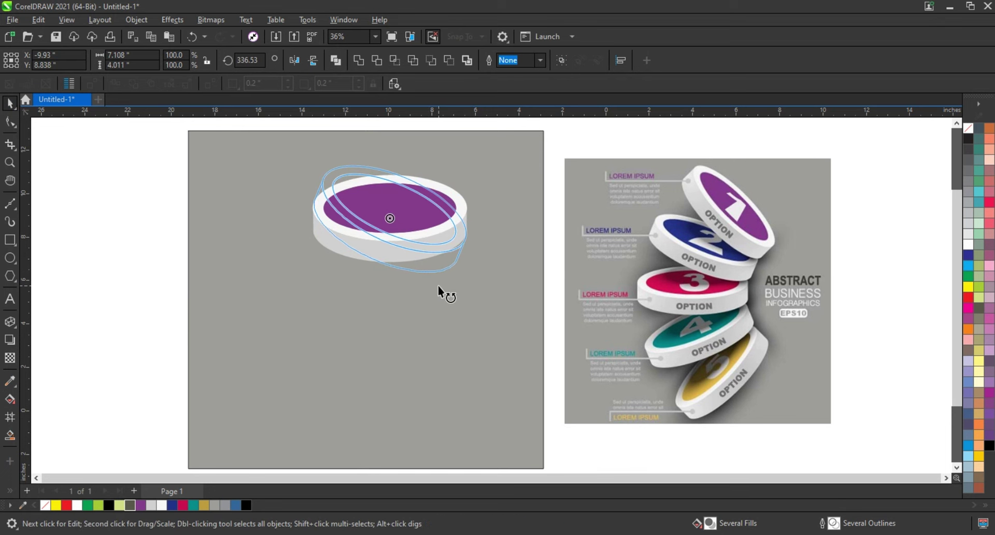
pyautogui.moveTo(436, 246); pyautogui.dragTo(449, 246)
pyautogui.moveTo(490, 280)
pyautogui.mouseDown()
pyautogui.moveTo(476, 270)
pyautogui.moveTo(462, 284)
pyautogui.mouseUp()
pyautogui.hotkey('ctrl', 'z')
pyautogui.click(452, 255)
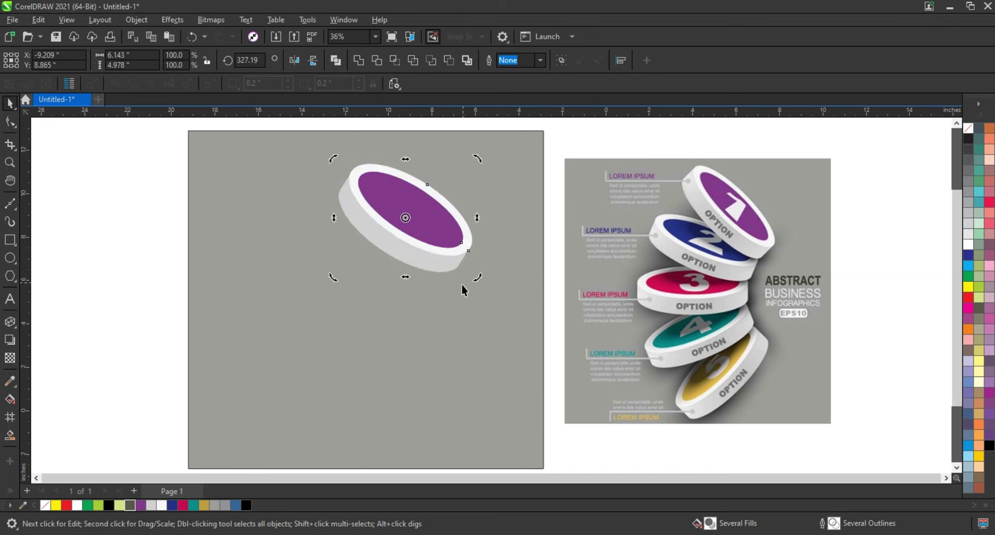
pyautogui.moveTo(480, 279)
pyautogui.mouseDown()
pyautogui.moveTo(463, 284)
pyautogui.moveTo(467, 296)
pyautogui.mouseUp()
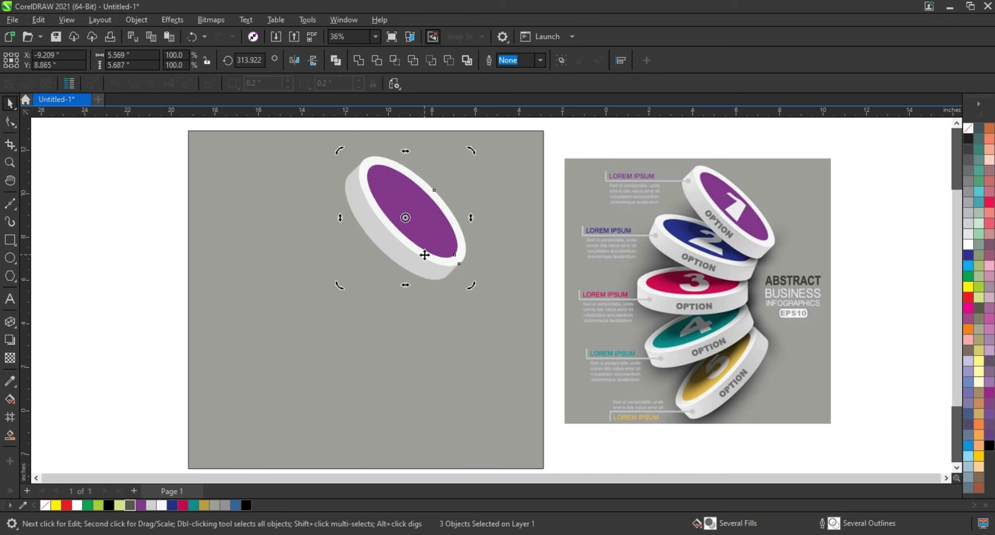
# - Copy the disc below the original and rotate the copy almost level
pyautogui.moveTo(401, 246); pyautogui.dragTo(381, 277)
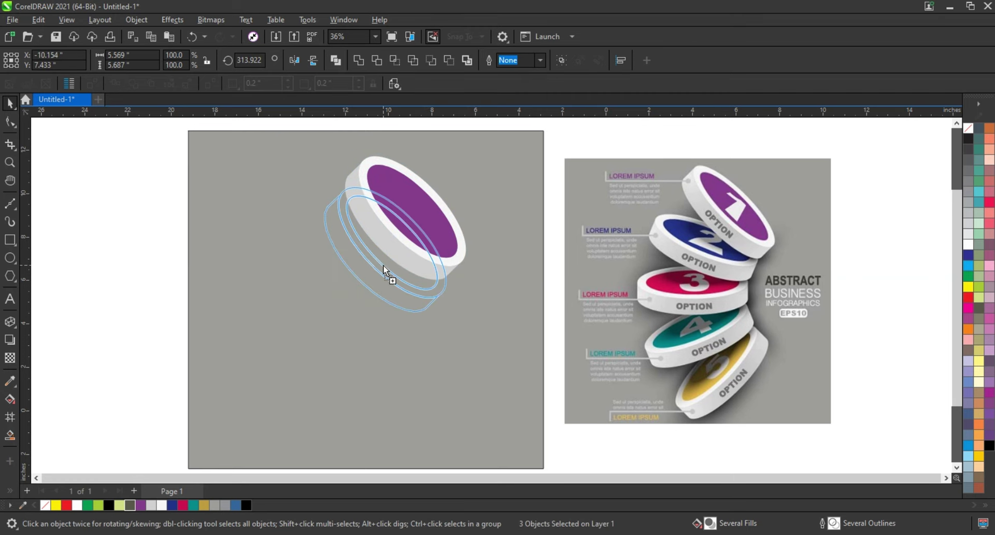
pyautogui.click(381, 277)
pyautogui.moveTo(450, 317); pyautogui.dragTo(460, 280)
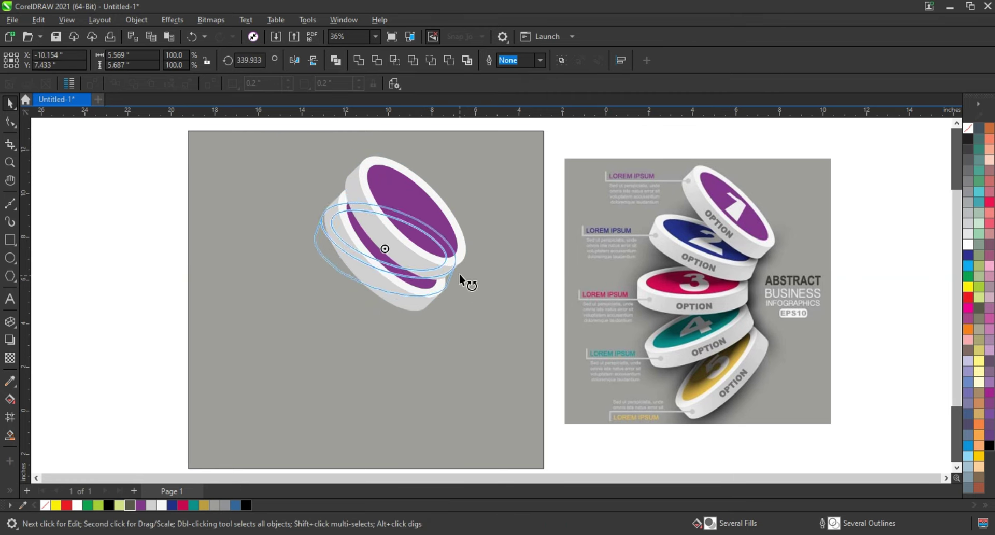
pyautogui.moveTo(351, 264); pyautogui.dragTo(349, 269)
pyautogui.click(362, 278)
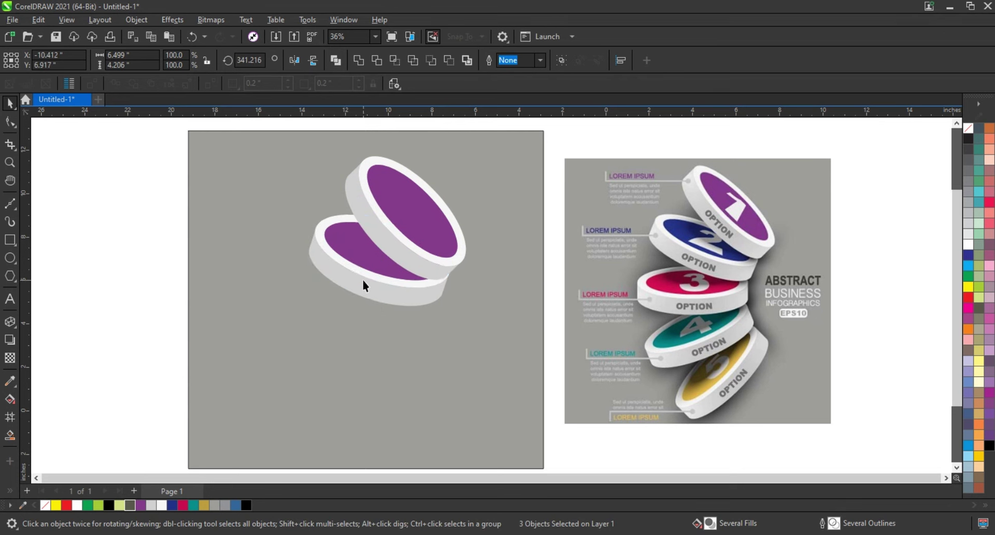
pyautogui.moveTo(459, 304); pyautogui.dragTo(462, 284)
# - Place another disc copy at the bottom of the stack, tilting and positioning it
pyautogui.moveTo(363, 247)
pyautogui.mouseDown()
pyautogui.moveTo(322, 306)
pyautogui.moveTo(325, 379)
pyautogui.mouseUp()
pyautogui.click(325, 380)
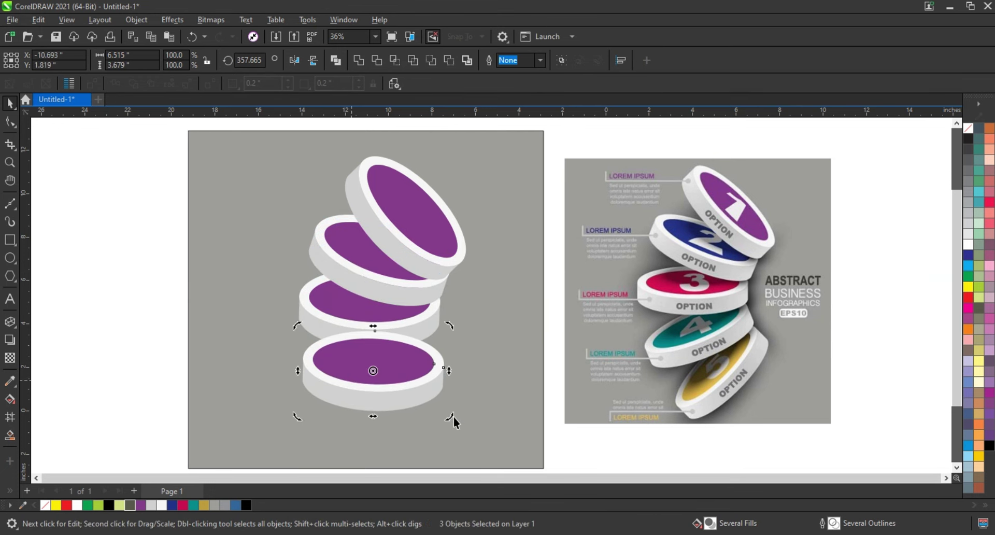
pyautogui.moveTo(453, 417); pyautogui.dragTo(451, 387)
pyautogui.moveTo(431, 352); pyautogui.dragTo(434, 337)
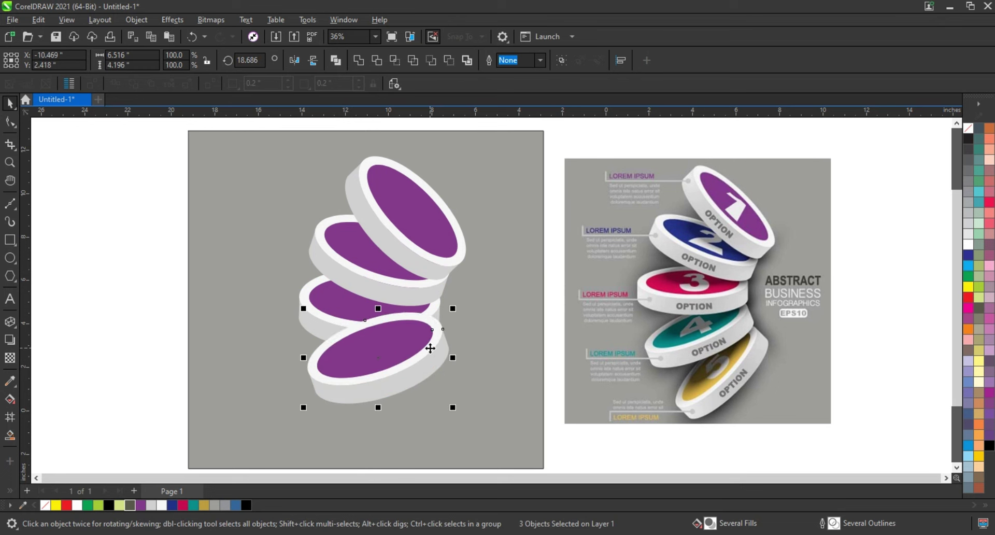
pyautogui.click(423, 361)
pyautogui.moveTo(451, 406); pyautogui.dragTo(449, 415)
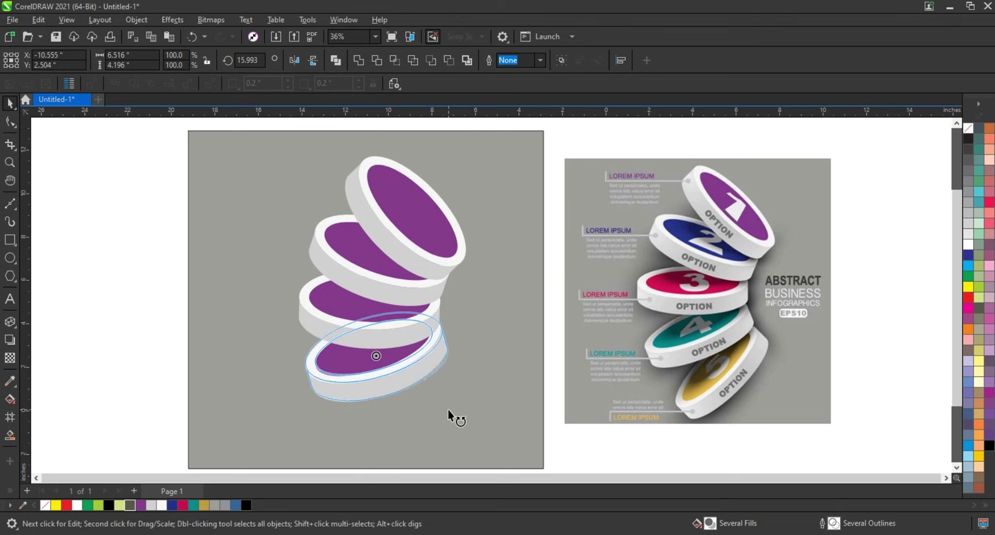
pyautogui.click(423, 369)
pyautogui.click(411, 358)
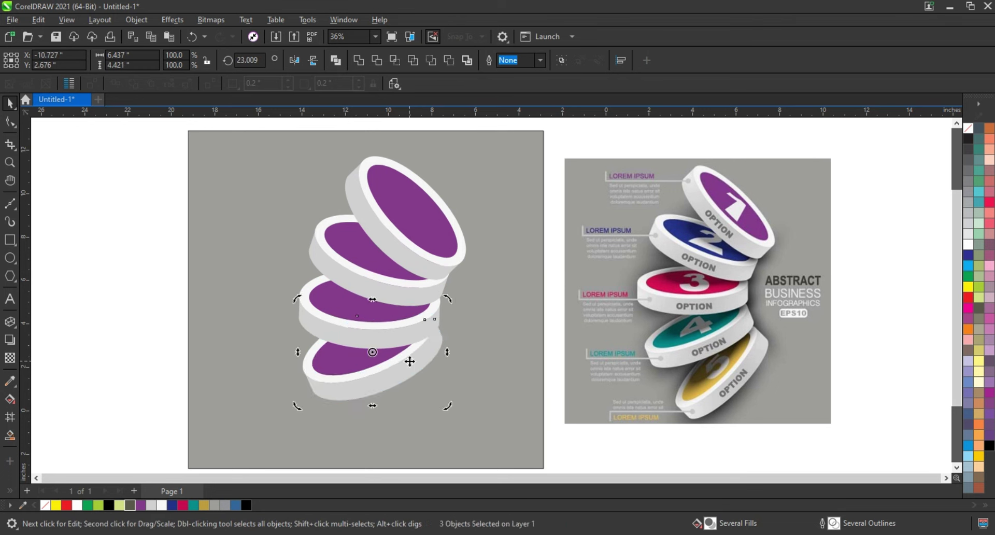
pyautogui.moveTo(411, 358)
pyautogui.mouseDown()
pyautogui.moveTo(454, 461)
pyautogui.moveTo(441, 379)
pyautogui.mouseUp()
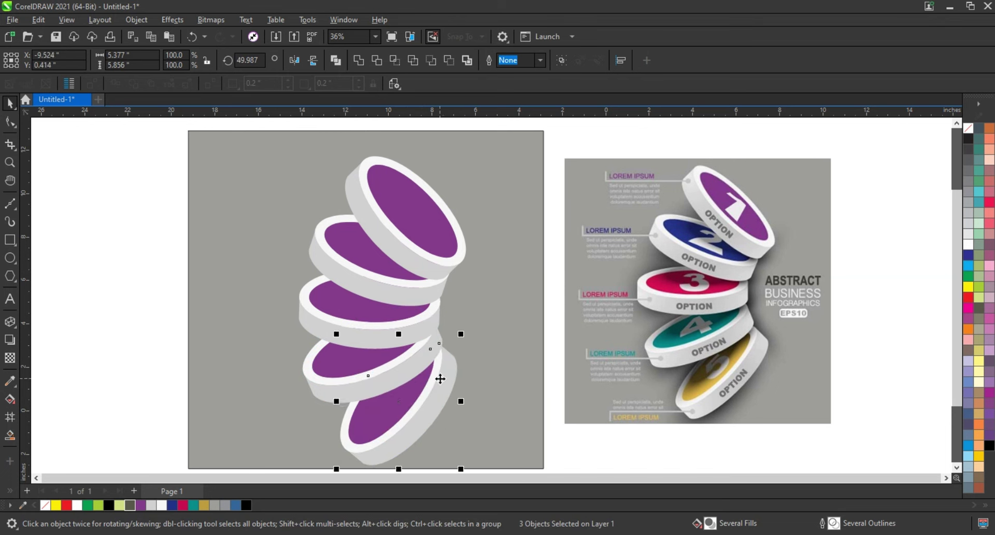
pyautogui.click(117, 324)
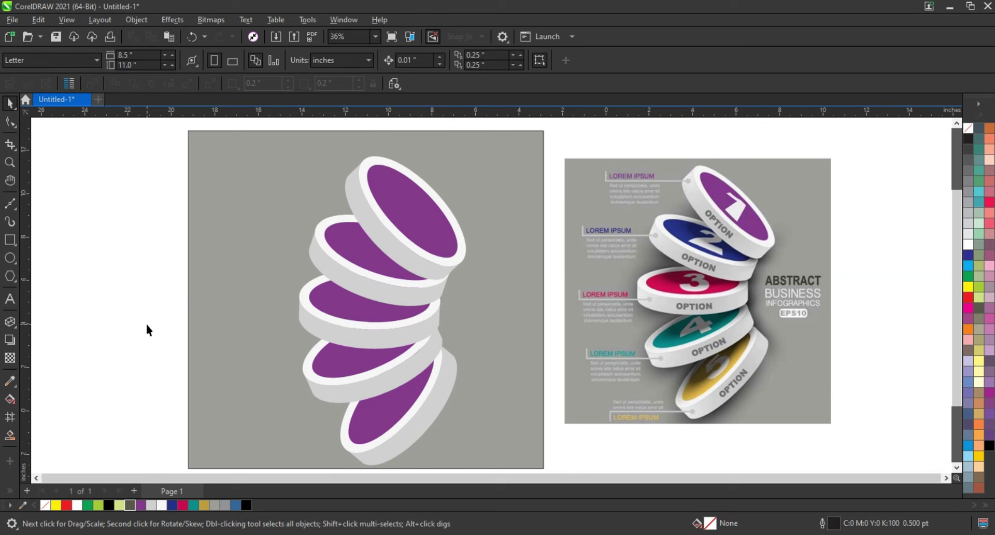
# - Draw a black, outline-free ellipse to the left of the page
pyautogui.click(11, 258)
pyautogui.moveTo(119, 230); pyautogui.dragTo(219, 310)
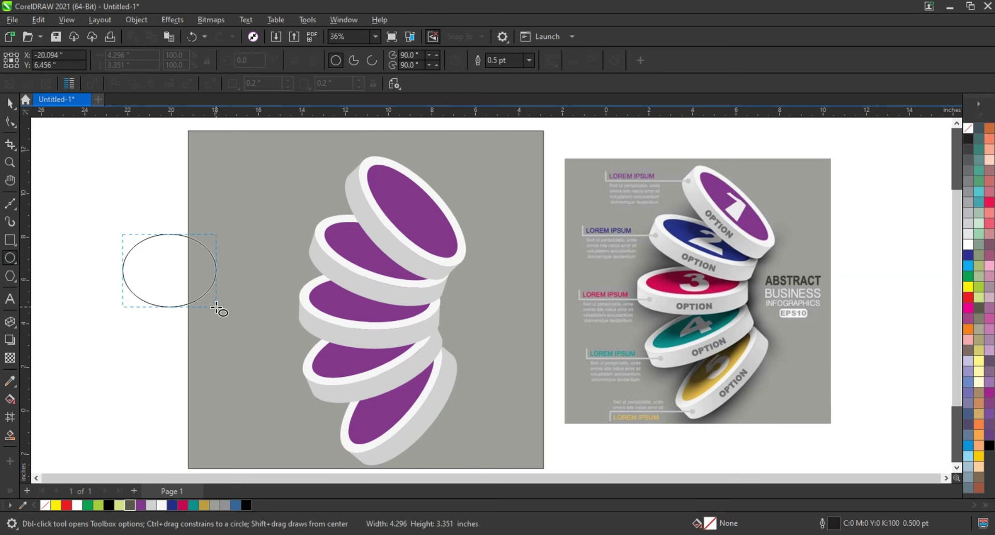
pyautogui.click(9, 103)
pyautogui.click(989, 445)
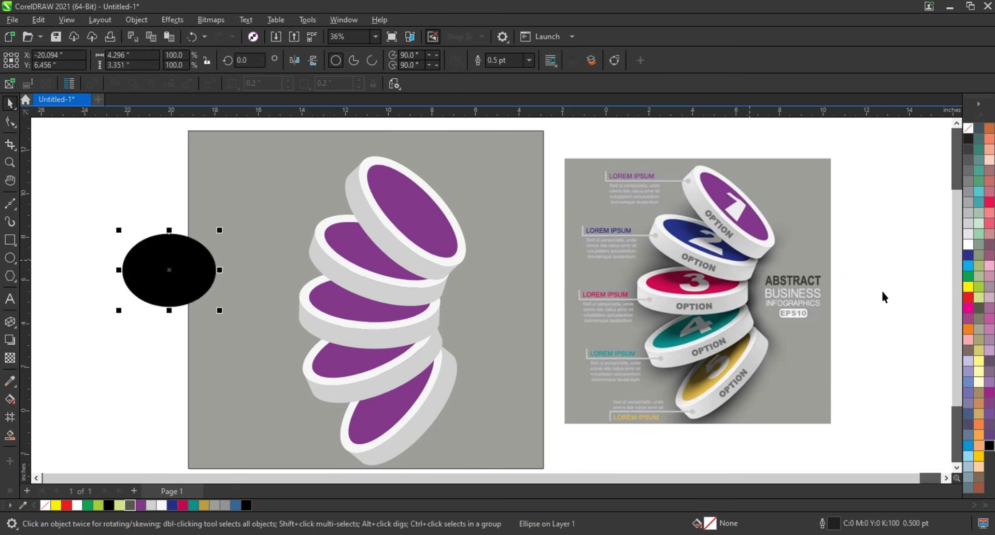
pyautogui.rightClick(969, 128)
pyautogui.click(913, 135)
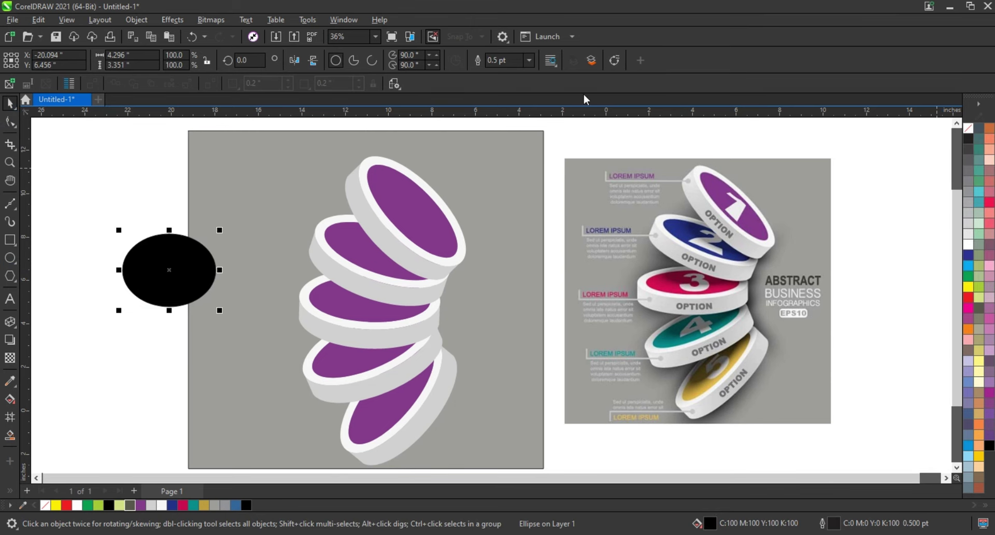
# - Convert the ellipse to a bitmap, apply a Gaussian Blur, and make it semi-transparent
pyautogui.click(211, 19)
pyautogui.click(247, 57)
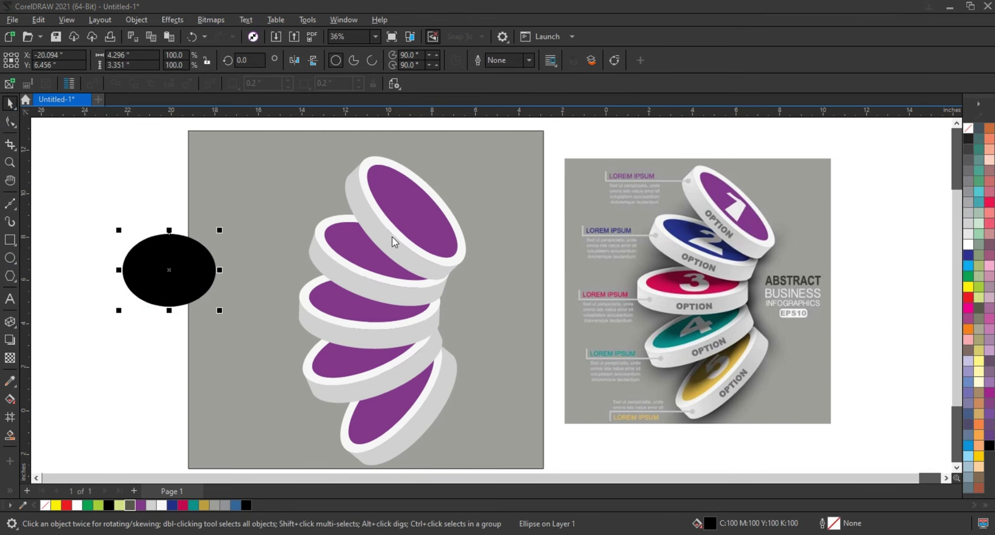
pyautogui.click(524, 340)
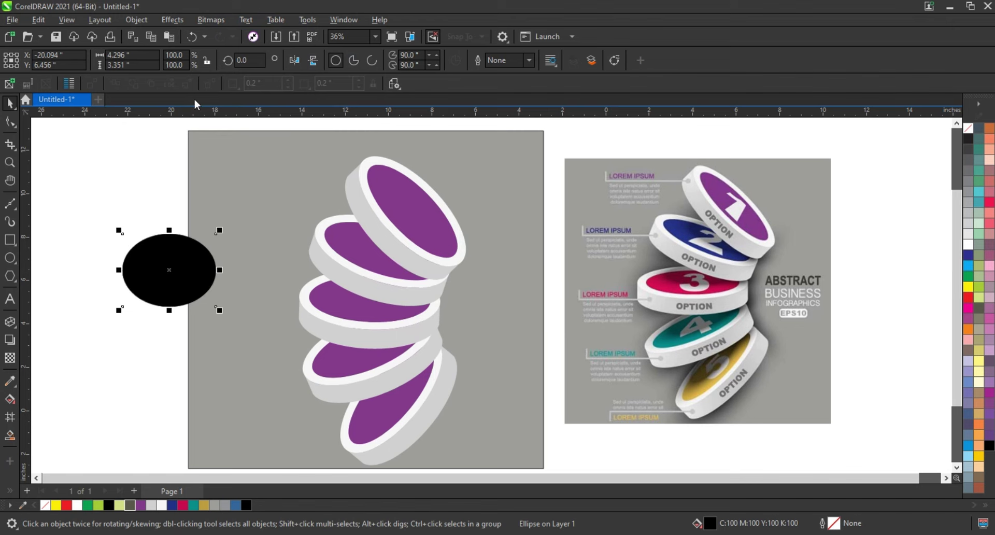
pyautogui.click(170, 20)
pyautogui.moveTo(182, 76)
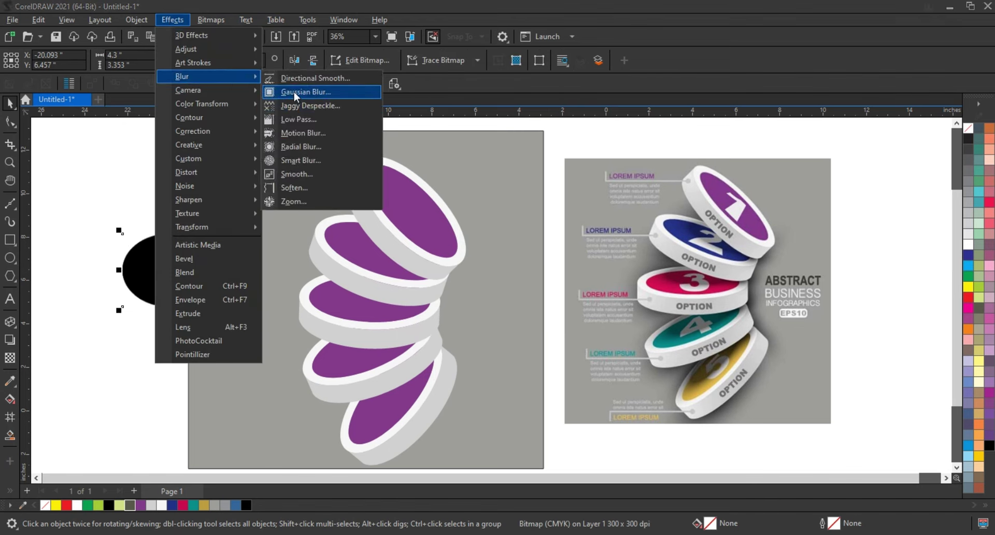
pyautogui.click(293, 91)
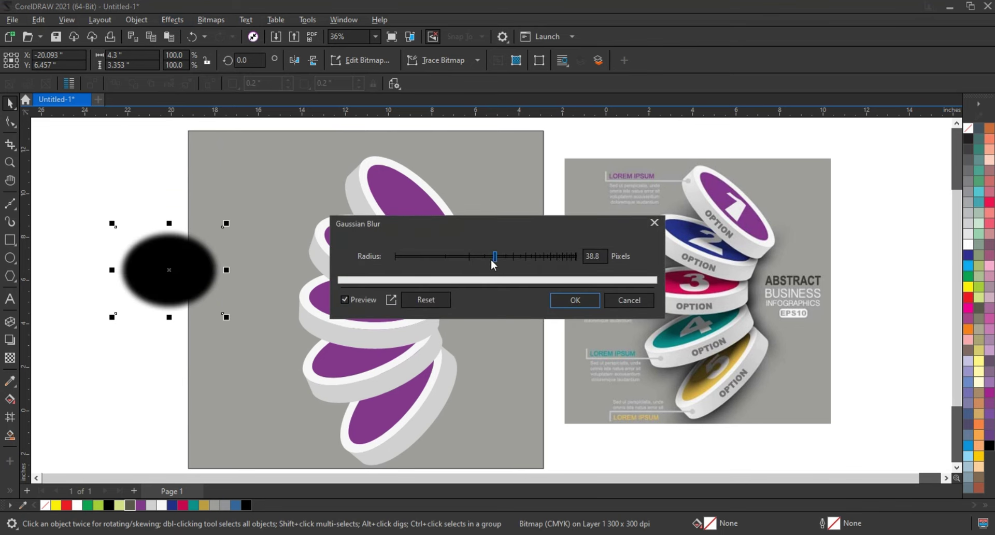
pyautogui.moveTo(494, 256)
pyautogui.mouseDown()
pyautogui.moveTo(464, 259)
pyautogui.moveTo(538, 260)
pyautogui.mouseUp()
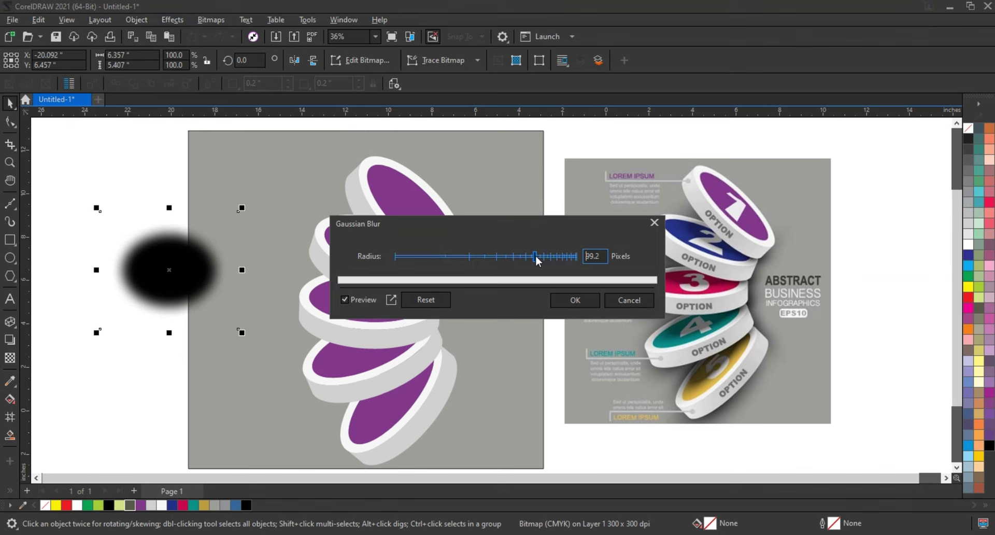
pyautogui.click(575, 300)
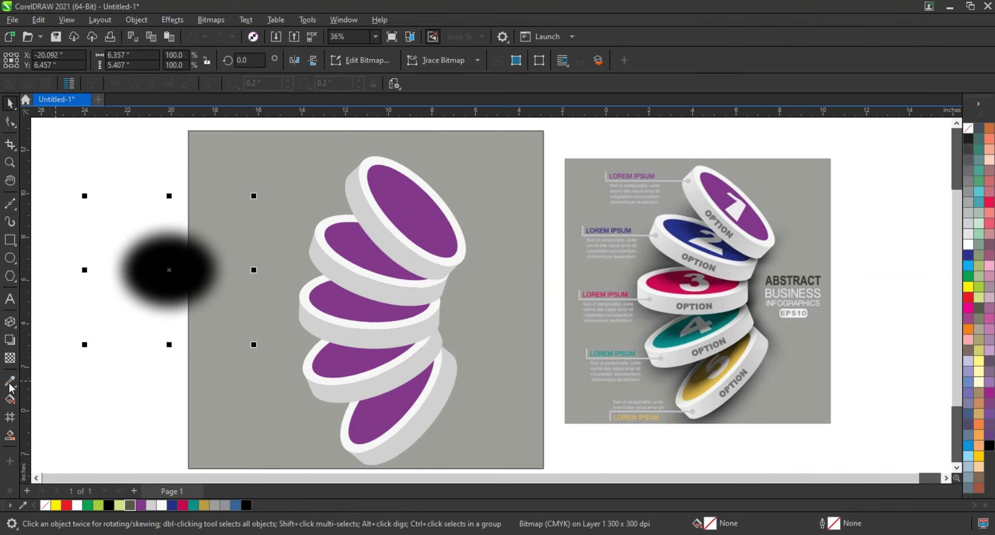
pyautogui.click(9, 358)
pyautogui.moveTo(141, 354); pyautogui.dragTo(159, 354)
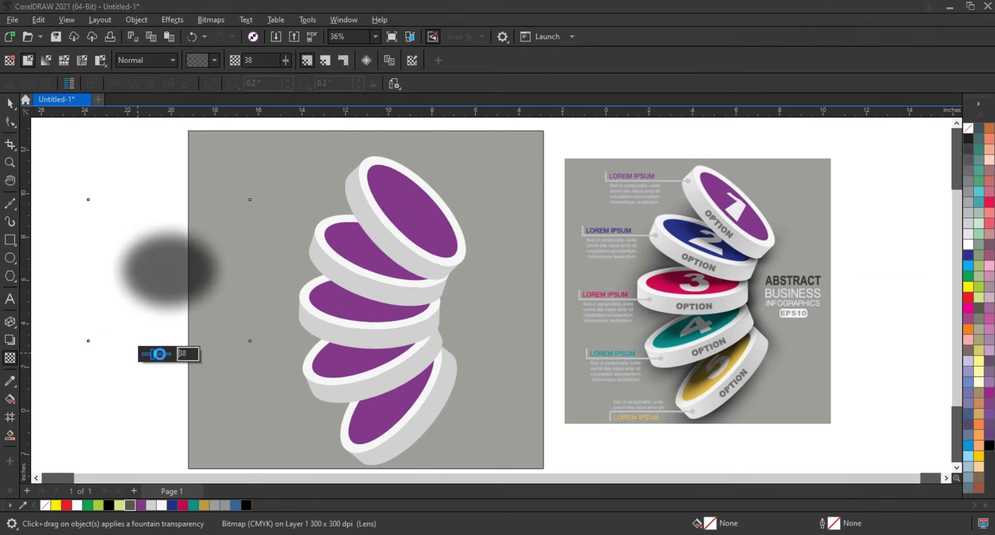
# - Color the lower disc tops crimson, teal and gold
pyautogui.click(347, 317)
pyautogui.click(182, 505)
pyautogui.press('Tab')
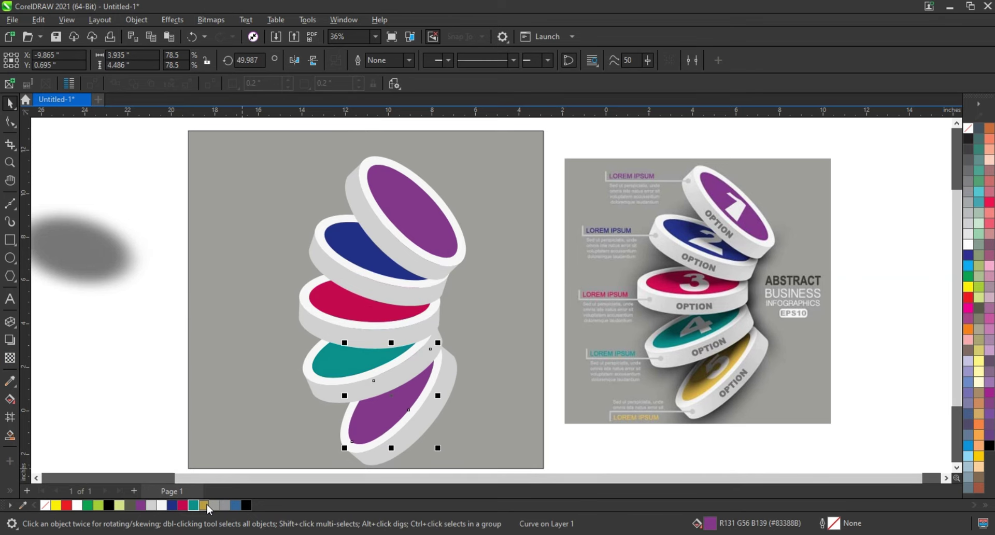
pyautogui.click(204, 505)
pyautogui.click(146, 359)
# - Move the blurred shadow onto the stack, shrink it, and rotate it near the crimson disc
pyautogui.moveTo(86, 250); pyautogui.dragTo(383, 262)
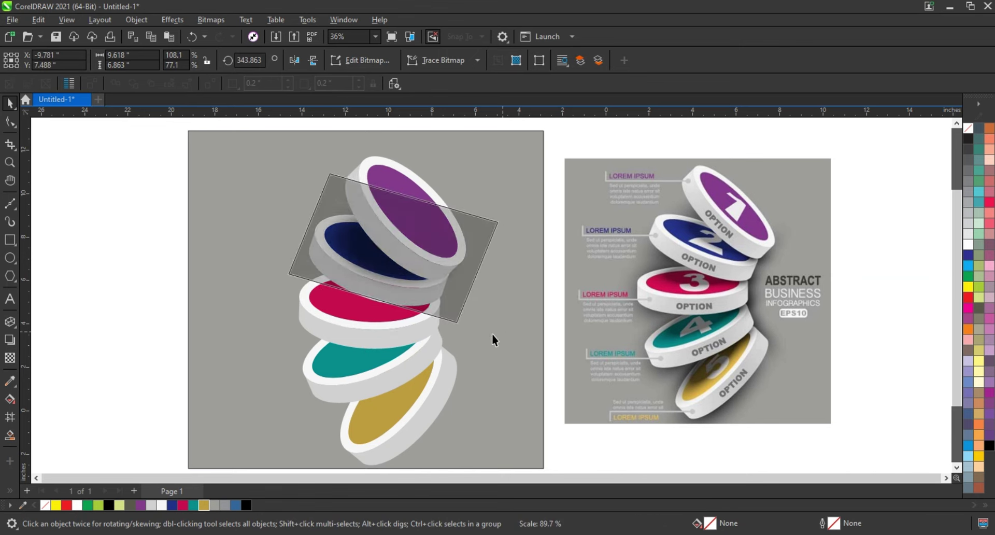
pyautogui.moveTo(514, 335); pyautogui.dragTo(493, 326)
pyautogui.moveTo(389, 249); pyautogui.dragTo(387, 321)
pyautogui.moveTo(496, 398); pyautogui.dragTo(510, 363)
pyautogui.click(410, 312)
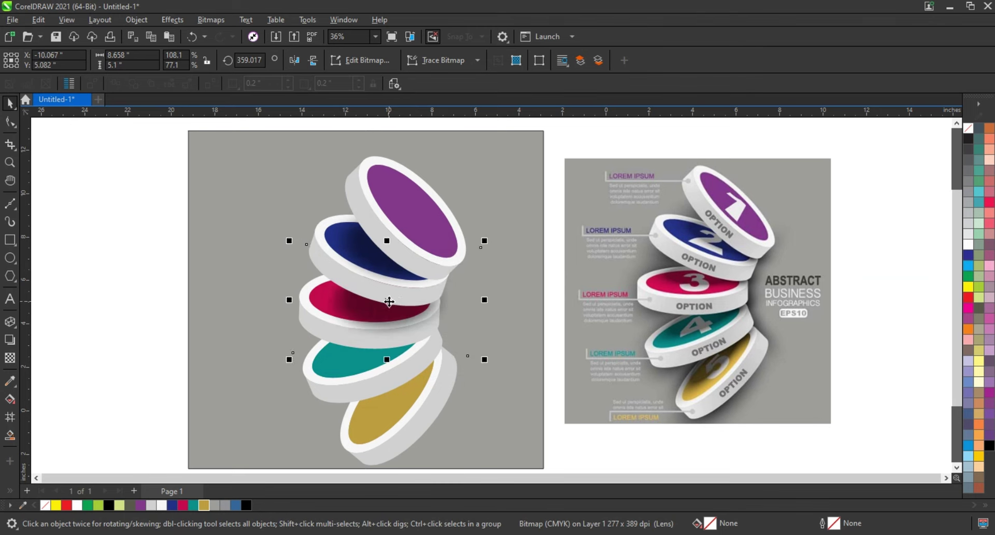
# - Resize, rotate and position the shadow behind the lower discs
pyautogui.click(393, 309)
pyautogui.moveTo(393, 309); pyautogui.dragTo(409, 359)
pyautogui.moveTo(496, 410)
pyautogui.mouseDown()
pyautogui.moveTo(498, 390)
pyautogui.moveTo(415, 351)
pyautogui.mouseUp()
pyautogui.click(412, 348)
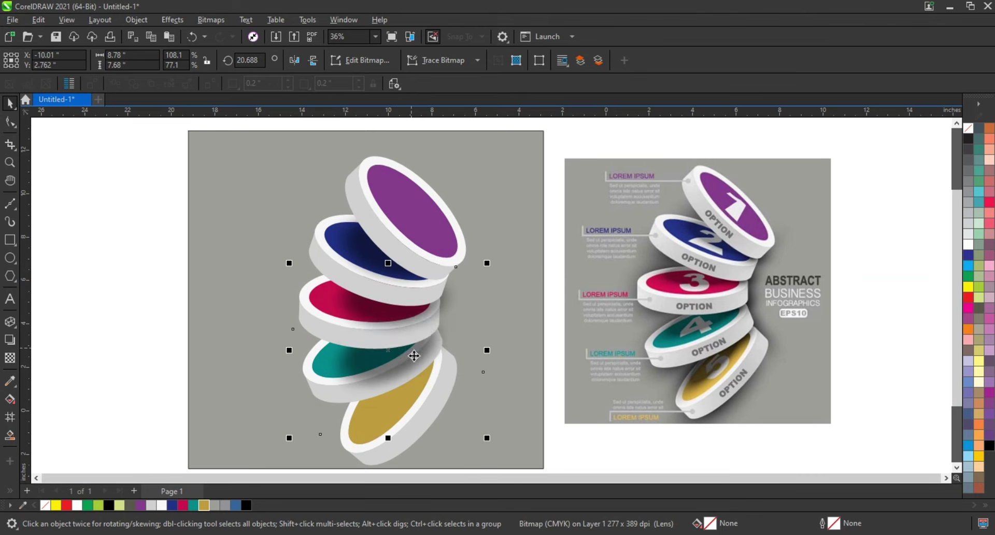
pyautogui.moveTo(487, 438); pyautogui.dragTo(480, 431)
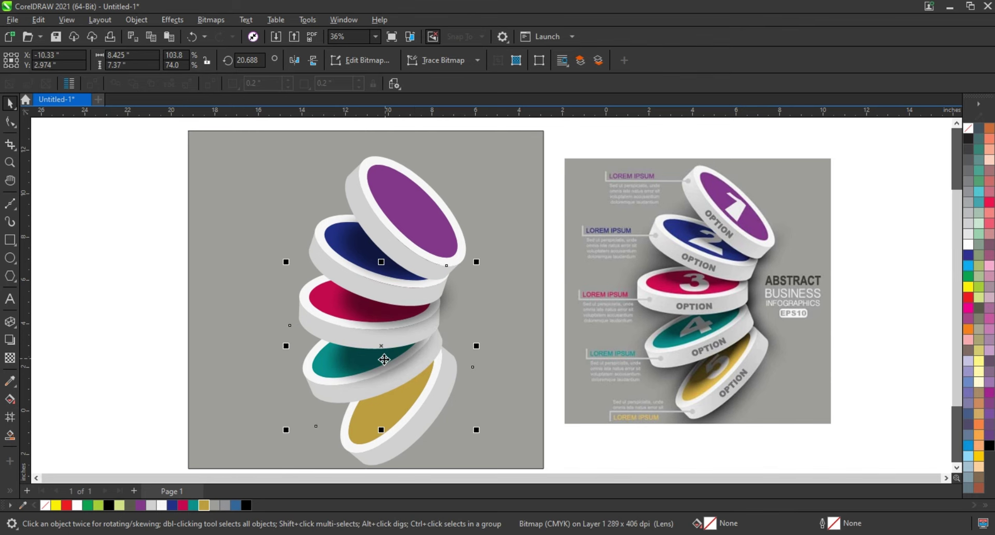
pyautogui.moveTo(384, 362)
pyautogui.mouseDown()
pyautogui.moveTo(374, 359)
pyautogui.moveTo(395, 403)
pyautogui.mouseUp()
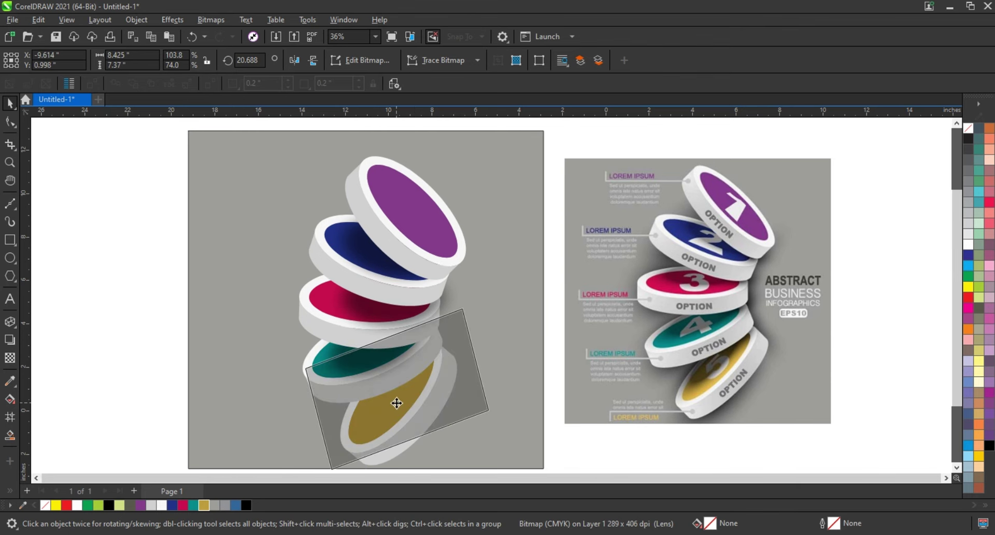
pyautogui.moveTo(498, 305); pyautogui.dragTo(418, 371)
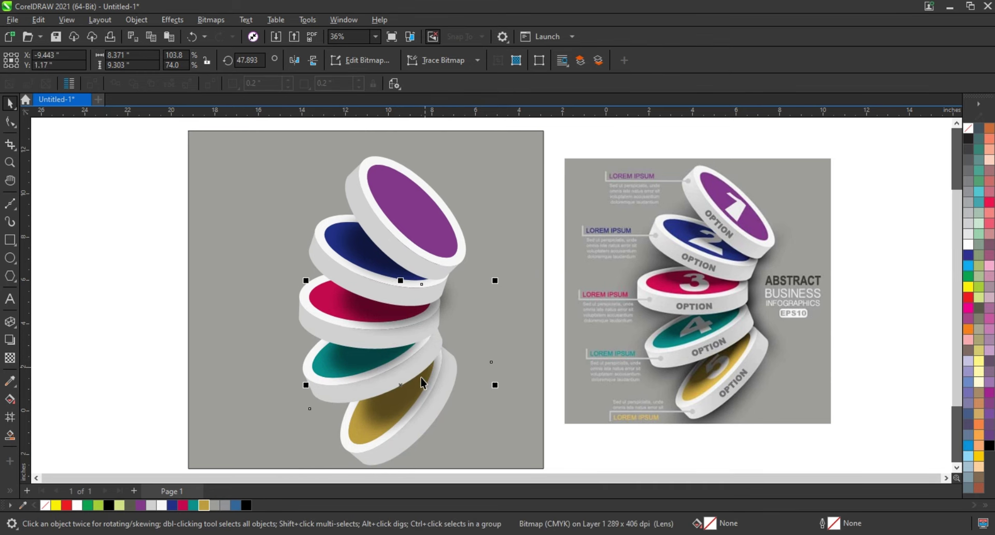
# - Fit both images in view and drag the gray background's left edge outward
pyautogui.scroll(-2, 377, 272)
pyautogui.click(270, 379)
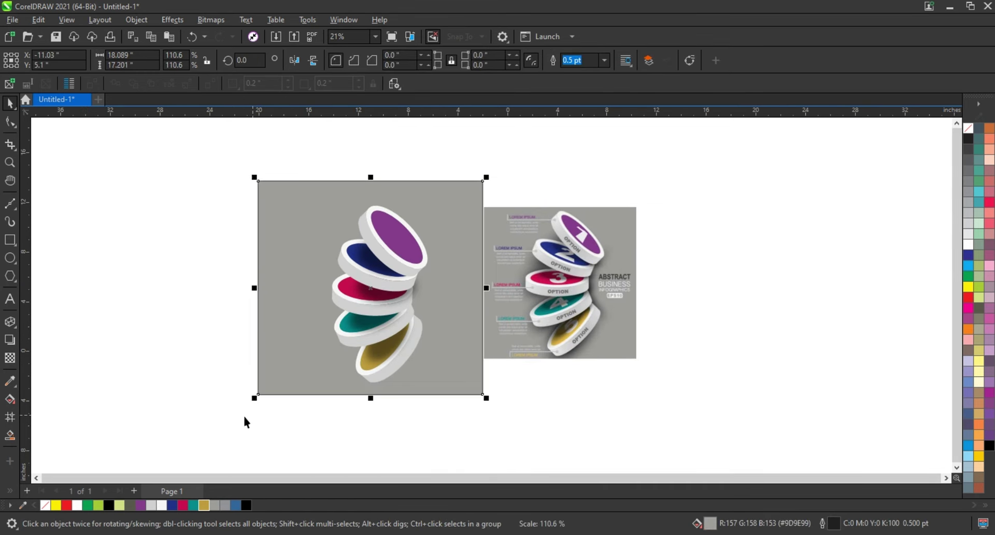
pyautogui.moveTo(206, 144); pyautogui.dragTo(666, 437)
pyautogui.hotkey('shift', 'F2')
pyautogui.moveTo(147, 134); pyautogui.dragTo(495, 462)
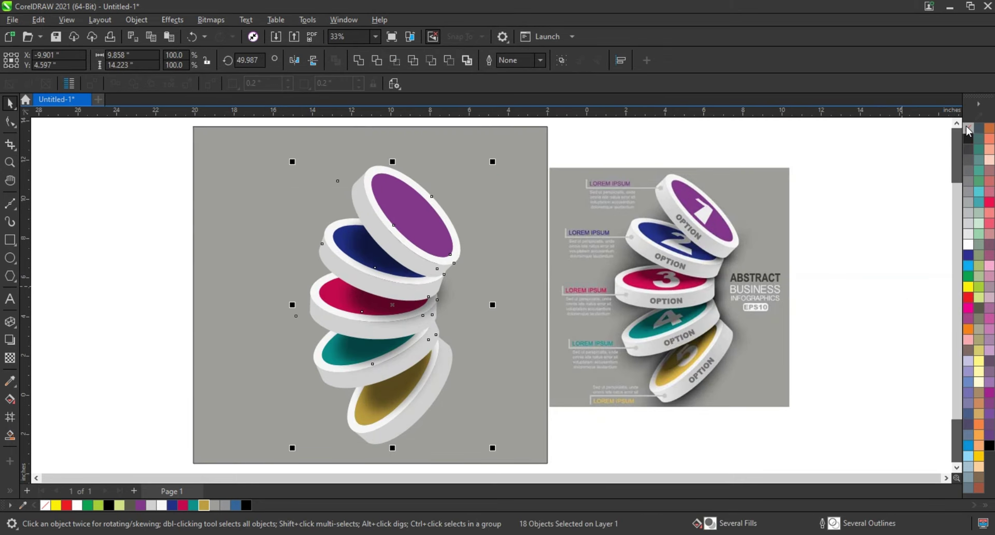
pyautogui.click(173, 280)
pyautogui.click(195, 290)
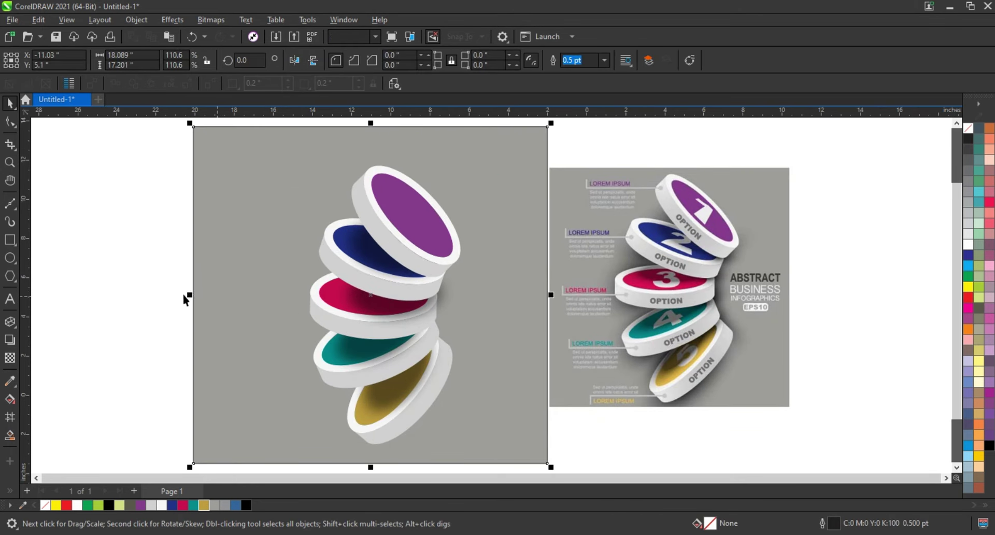
pyautogui.moveTo(188, 294); pyautogui.dragTo(171, 294)
pyautogui.click(122, 303)
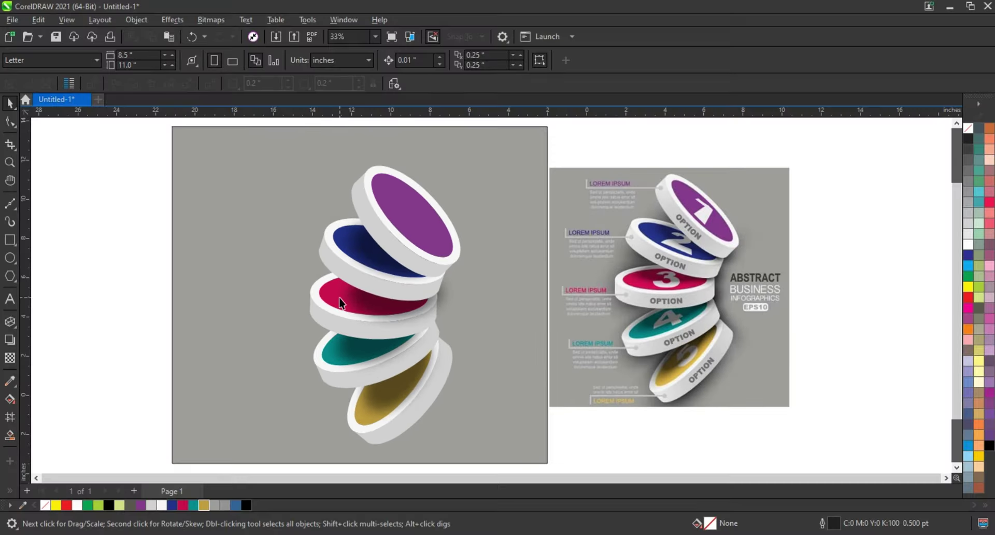
# - Create a large bold text numeral '1' and convert it to curves
pyautogui.press('F8')
pyautogui.click(204, 303)
pyautogui.write('1')
pyautogui.hotkey('ctrl', 'space')
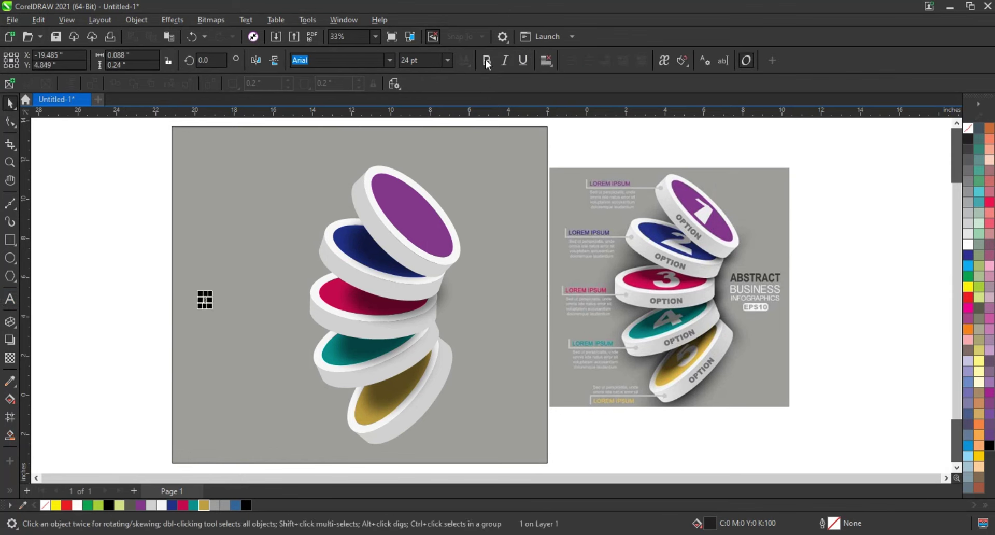
pyautogui.hotkey('ctrl', 'b')
pyautogui.moveTo(207, 306); pyautogui.dragTo(233, 359)
pyautogui.hotkey('ctrl', 'q')
# - Move the '1' onto the purple top disc, fill it white, and add perspective matching the tilt
pyautogui.moveTo(225, 321); pyautogui.dragTo(421, 227)
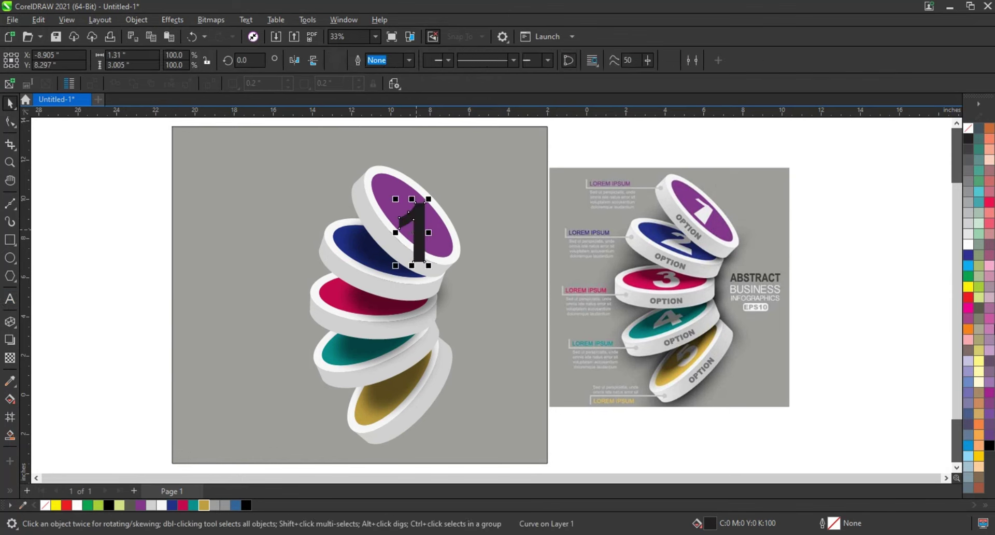
pyautogui.click(969, 245)
pyautogui.click(137, 20)
pyautogui.click(340, 322)
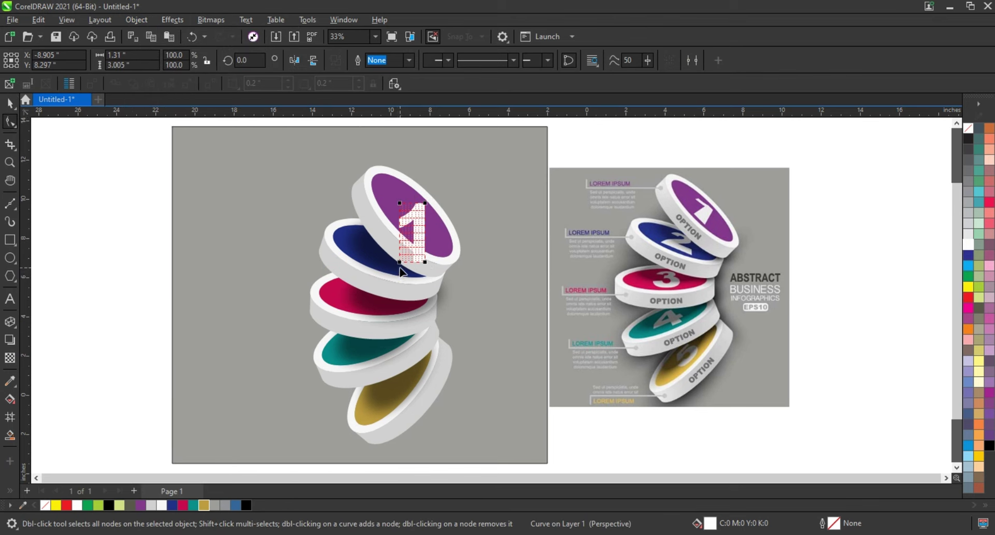
pyautogui.moveTo(402, 262); pyautogui.dragTo(415, 203)
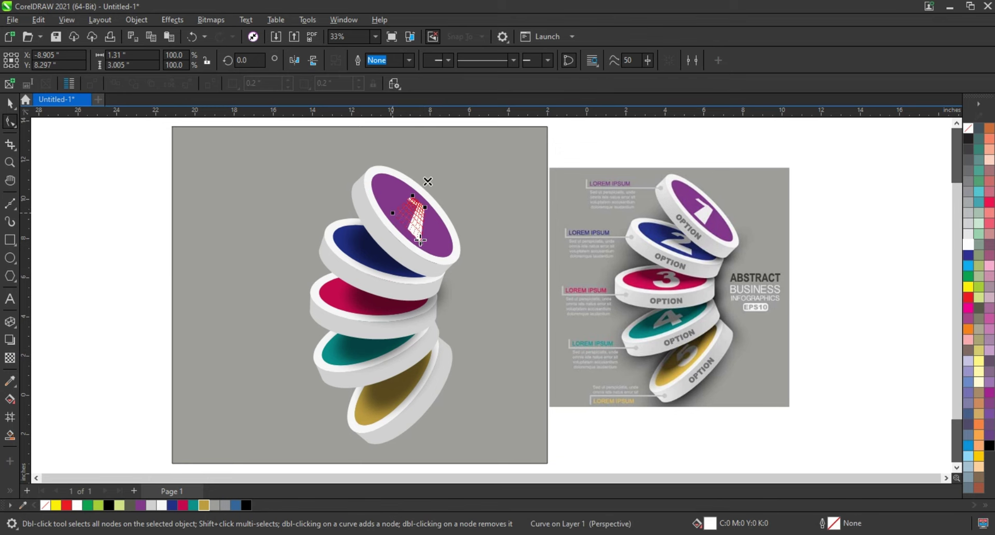
pyautogui.press('space')
pyautogui.press('Escape')
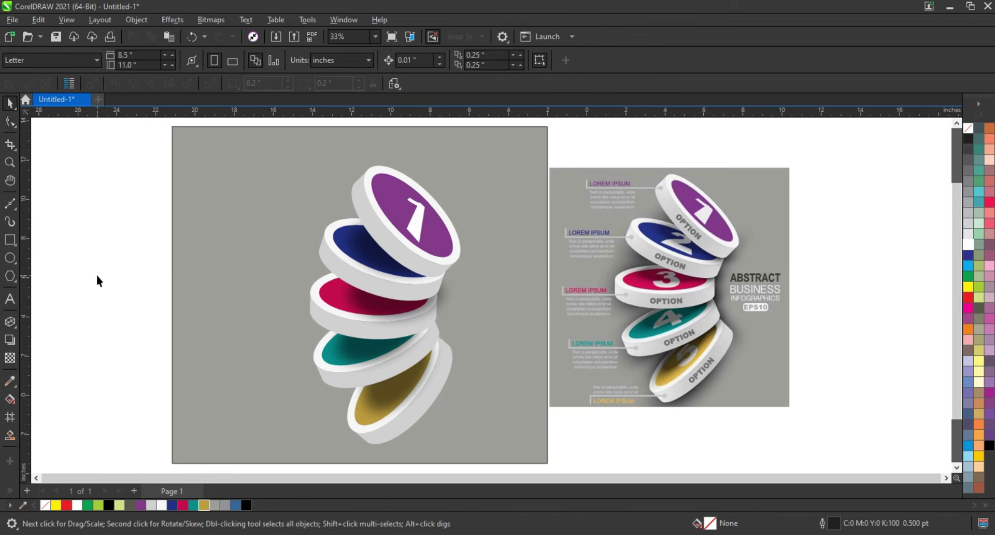